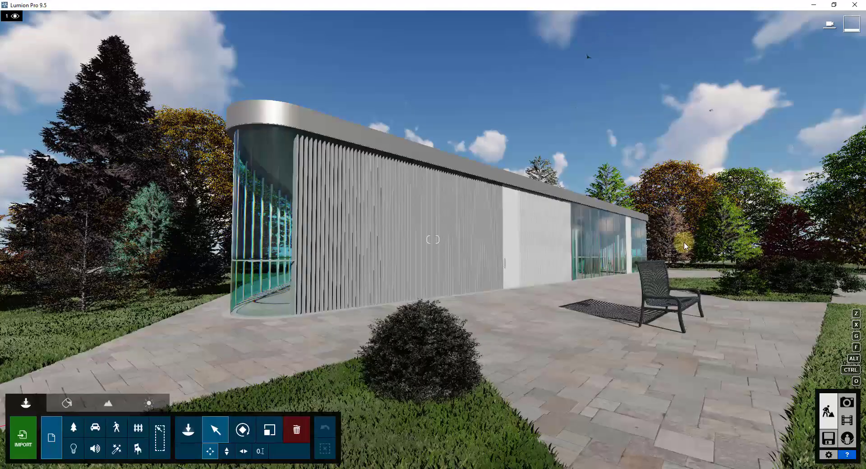
pyautogui.click(561, 342)
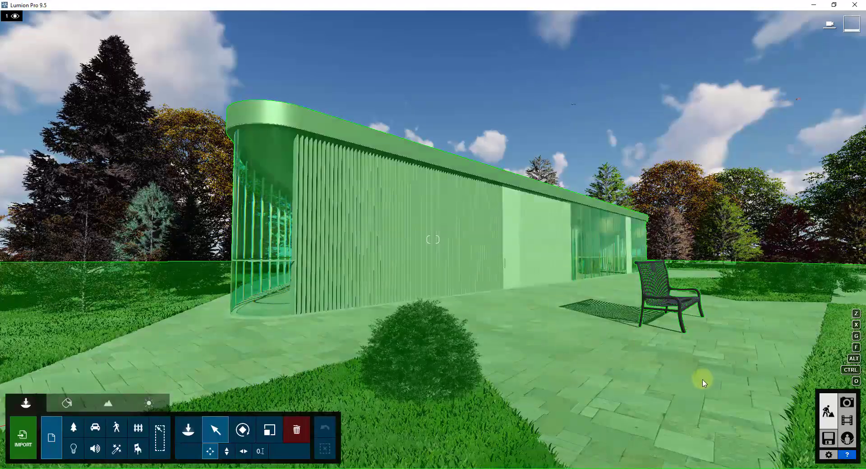
pyautogui.click(672, 381)
pyautogui.click(663, 396)
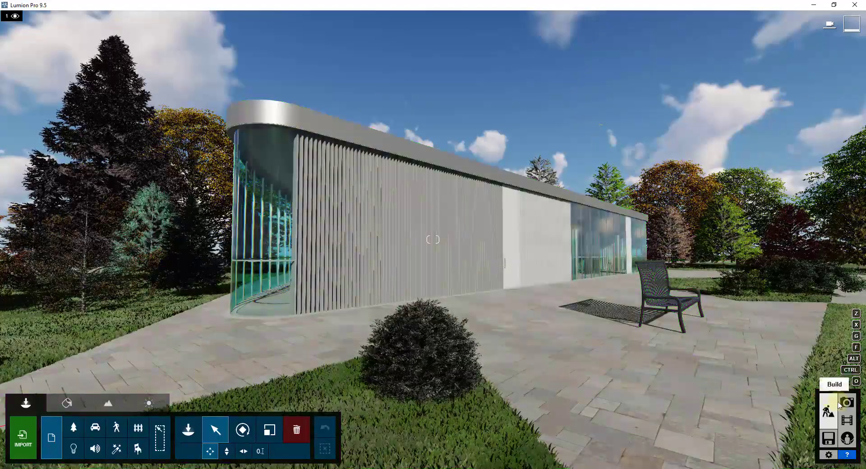
# Switch to photo mode, delete photo 2 and store the current camera view in its slot.
pyautogui.click(846, 403)
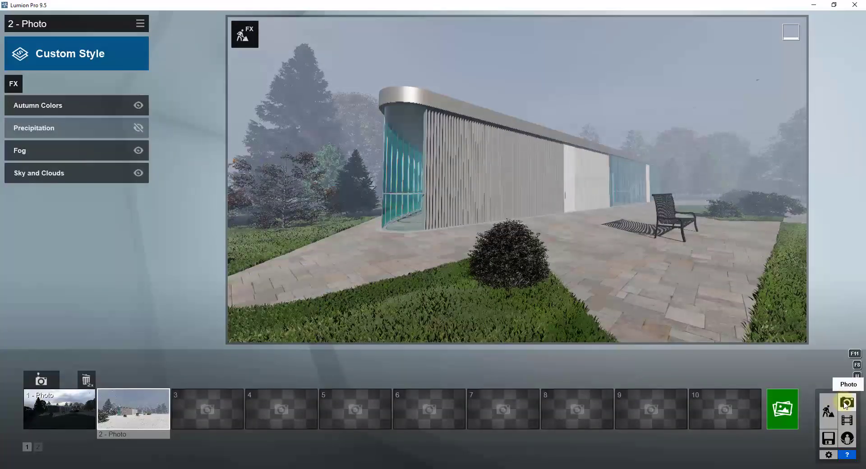
pyautogui.moveTo(136, 403)
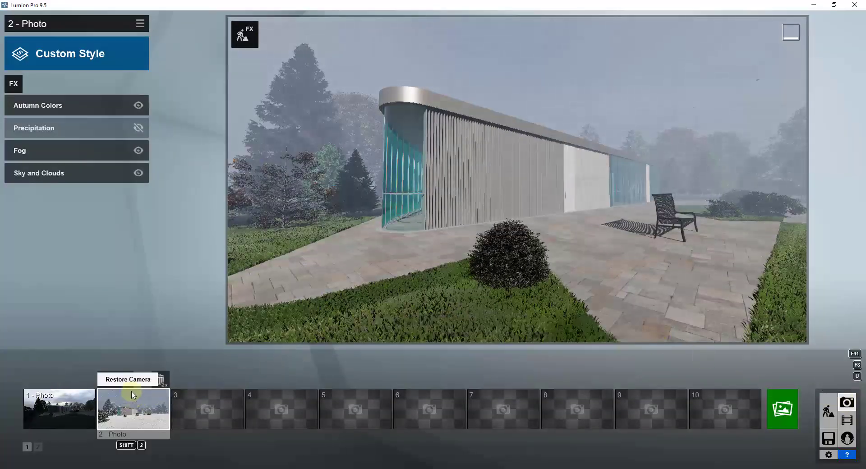
pyautogui.click(163, 380)
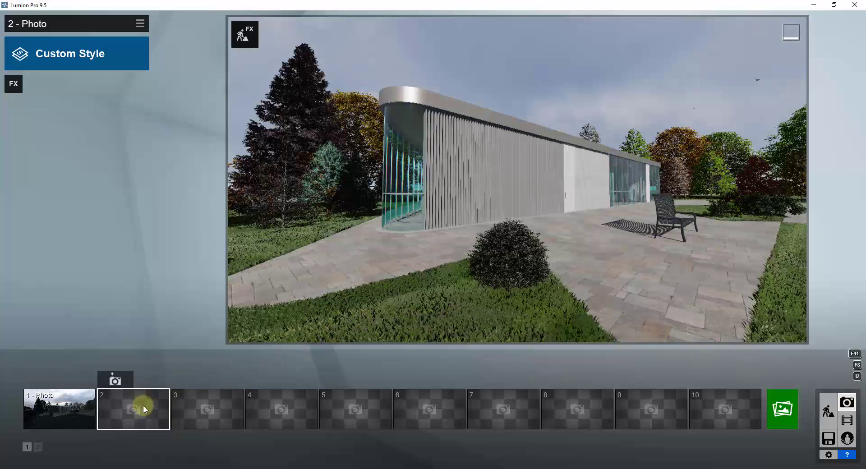
pyautogui.click(115, 380)
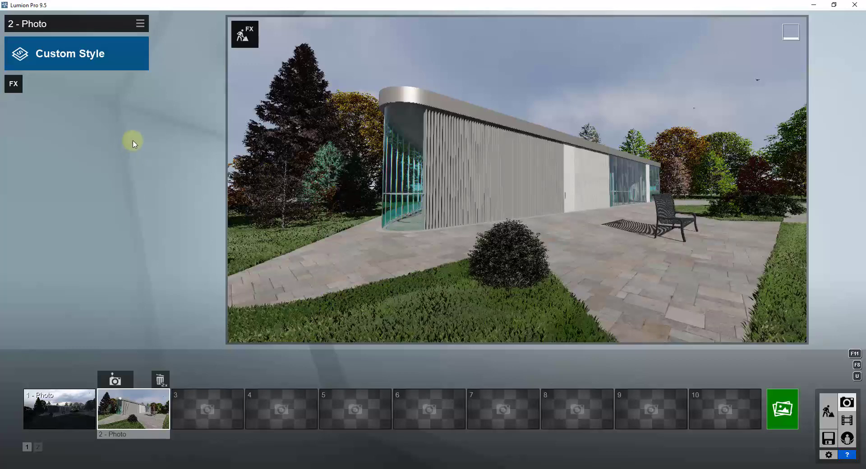
pyautogui.moveTo(239, 145)
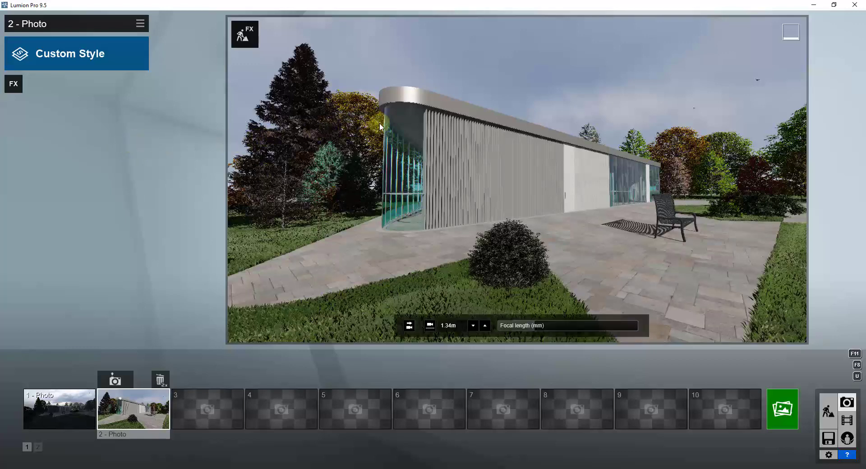
# Add the Sky and Clouds effect to photo 2, raising Low Clouds to about 0.7 and High Clouds to about 0.6.
pyautogui.click(22, 87)
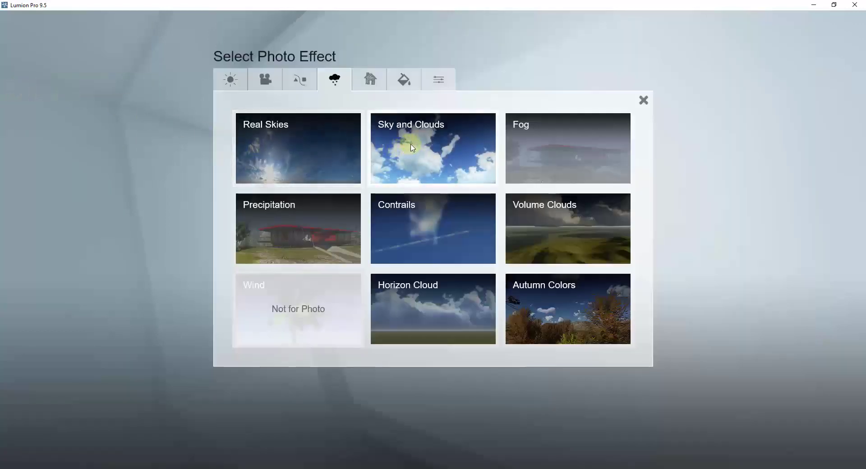
pyautogui.click(641, 100)
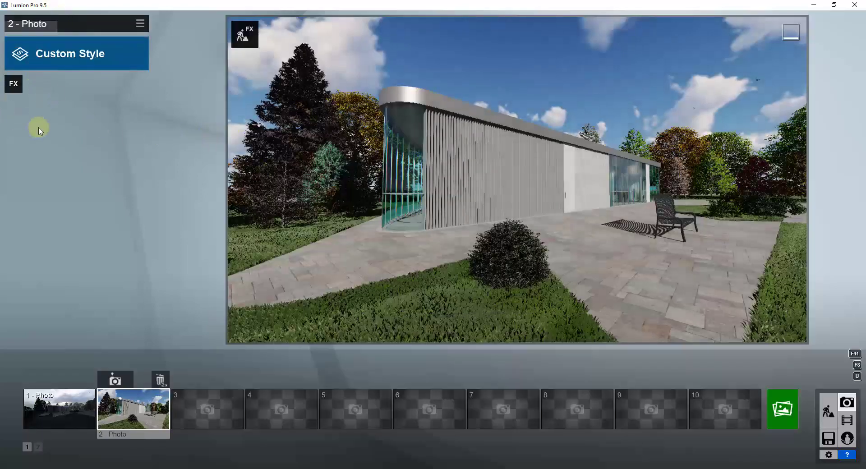
pyautogui.click(14, 84)
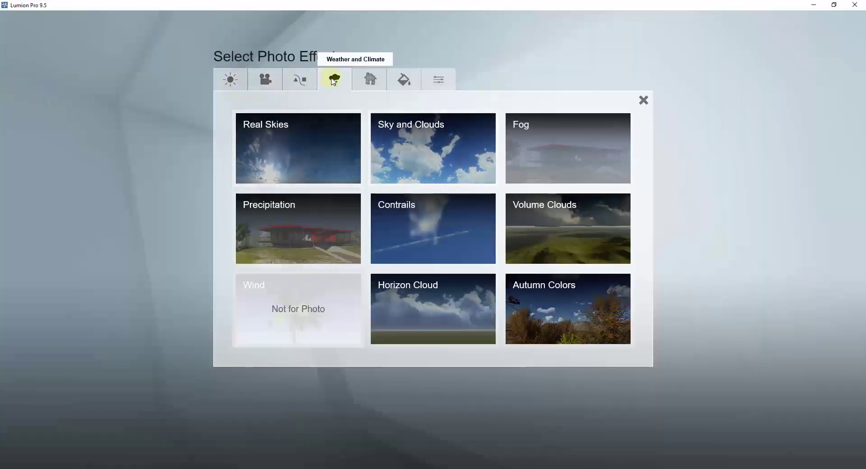
pyautogui.click(420, 156)
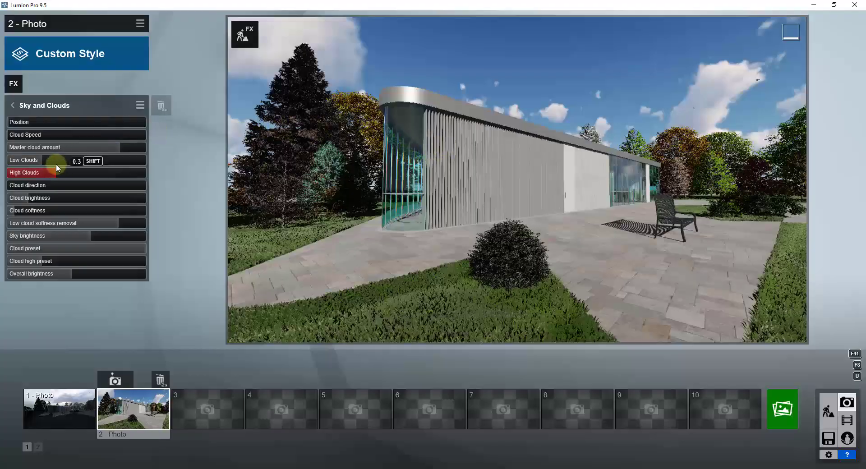
pyautogui.moveTo(56, 163); pyautogui.dragTo(105, 162)
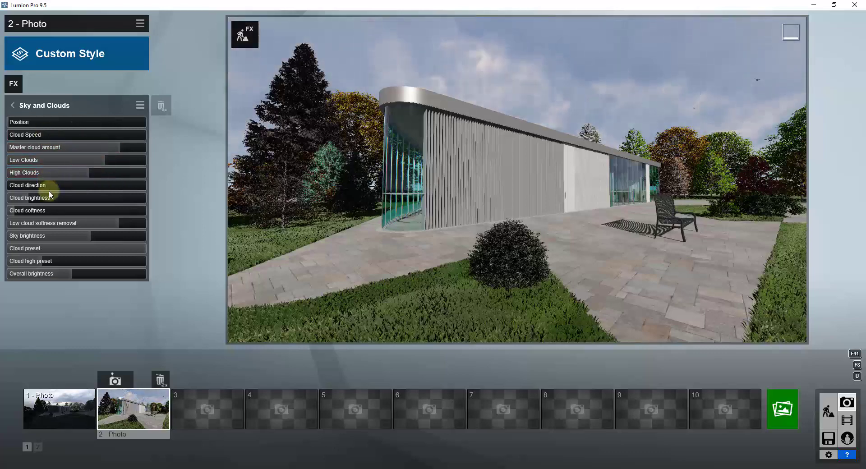
# Shift the cloud Position to about the middle of its range and set Cloud brightness to about 0.4.
pyautogui.moveTo(21, 125); pyautogui.dragTo(77, 123)
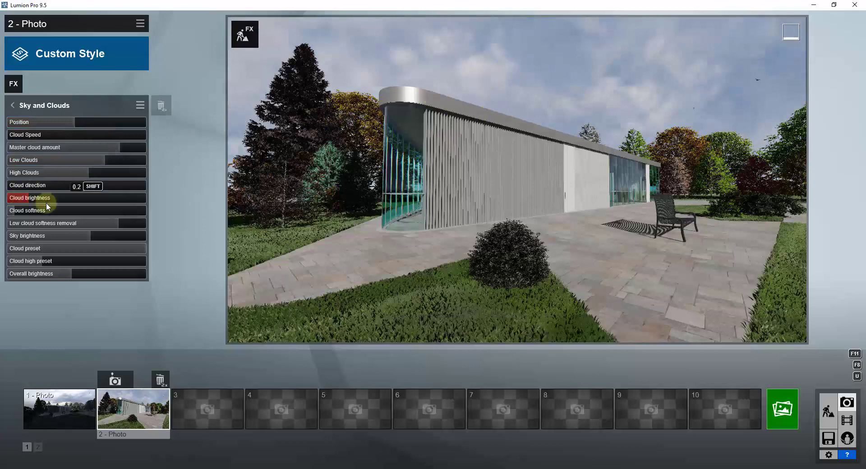
pyautogui.moveTo(39, 198); pyautogui.dragTo(117, 195)
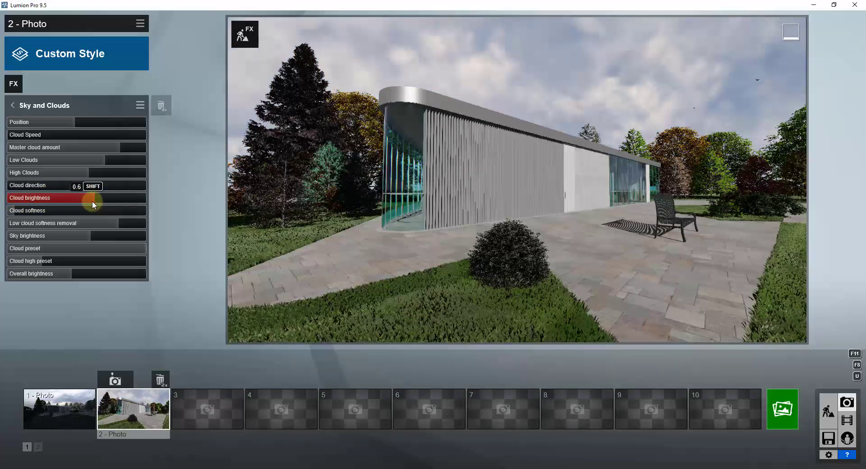
pyautogui.moveTo(68, 201); pyautogui.dragTo(65, 202)
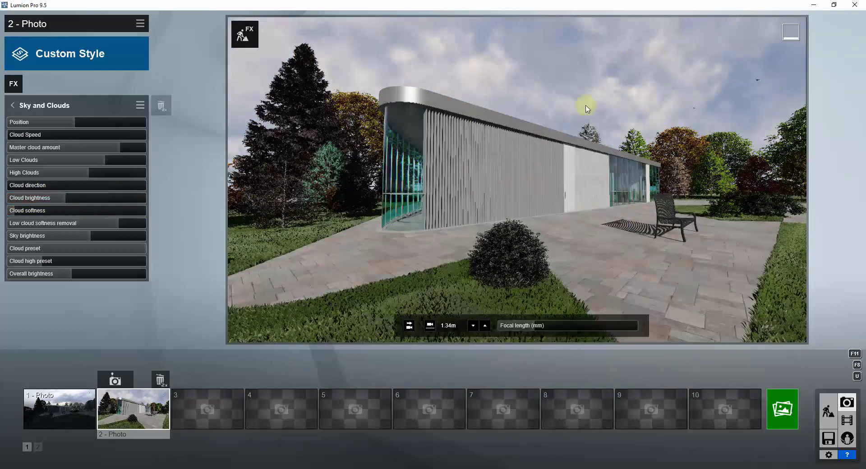
# Add the Real Skies effect from the weather and climate effects to photo 2.
pyautogui.click(37, 107)
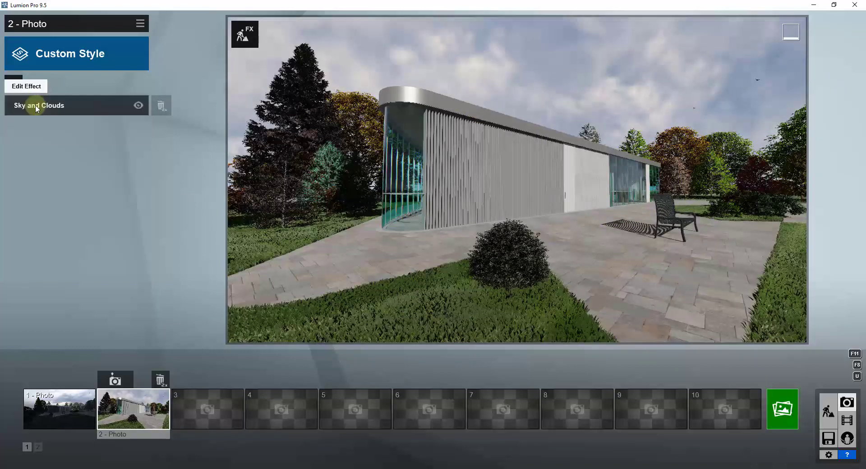
pyautogui.click(16, 87)
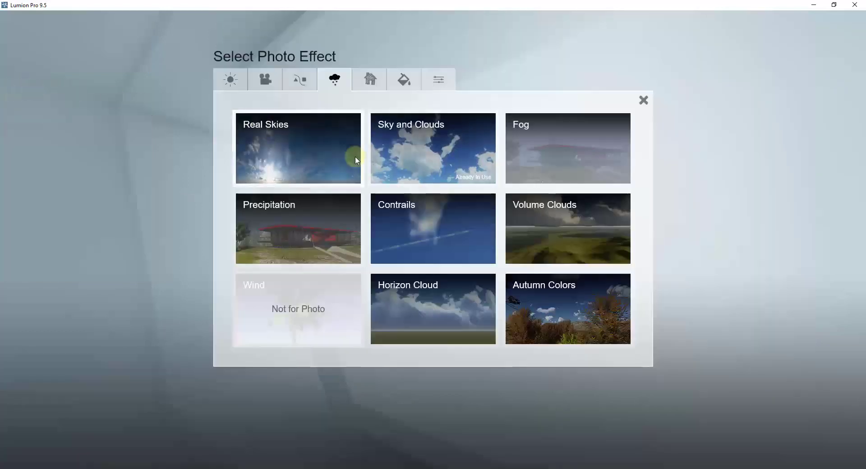
pyautogui.click(313, 149)
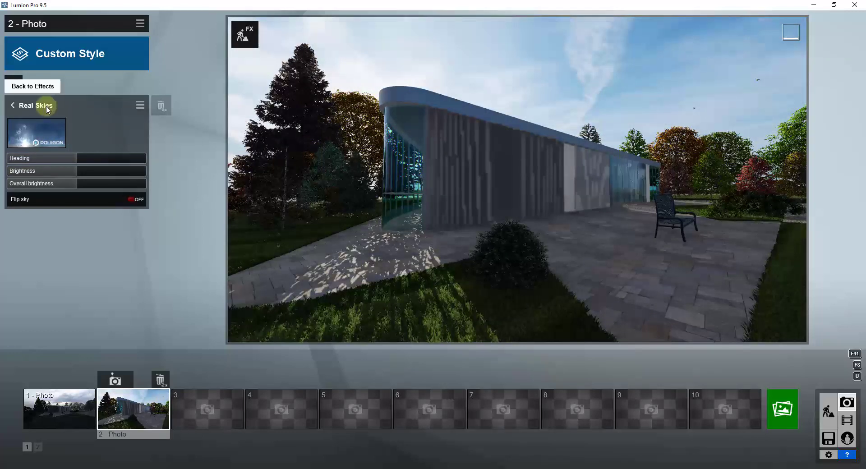
# Choose the third Overcast sky for the Real Skies effect and rotate its heading.
pyautogui.click(45, 141)
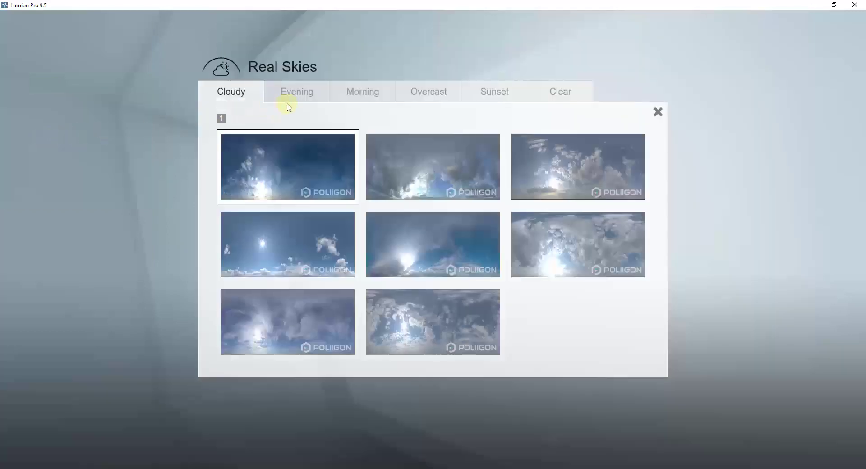
pyautogui.click(434, 91)
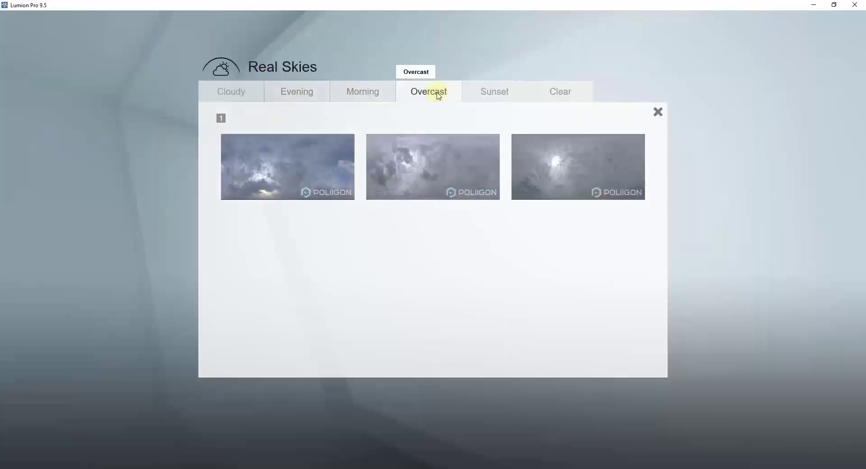
pyautogui.click(591, 171)
pyautogui.moveTo(89, 157); pyautogui.dragTo(55, 162)
# Swap to the second Overcast sky and set its heading to about 31.6.
pyautogui.click(43, 138)
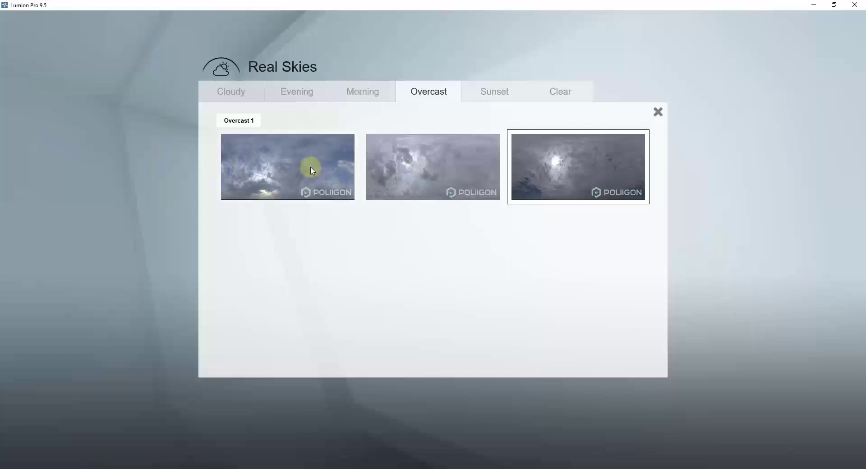
pyautogui.click(409, 167)
pyautogui.moveTo(66, 157); pyautogui.dragTo(89, 162)
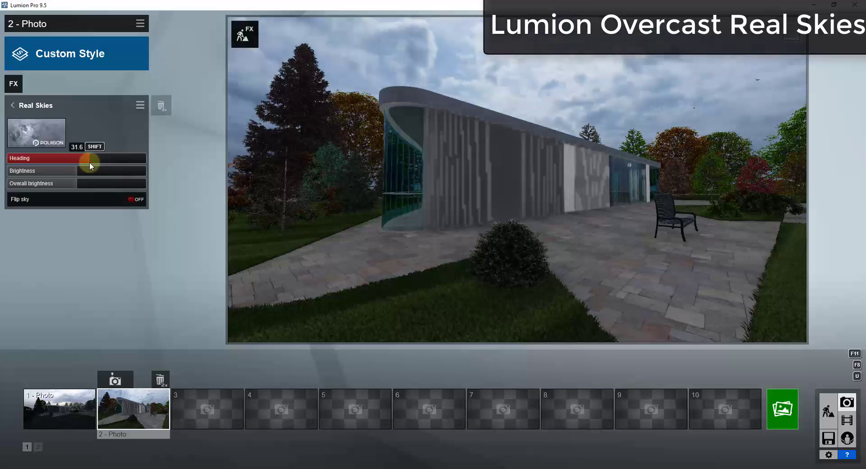
# Apply the Overcast 1 sky to the Real Skies effect and turn its heading to just under the middle of the range.
pyautogui.click(58, 141)
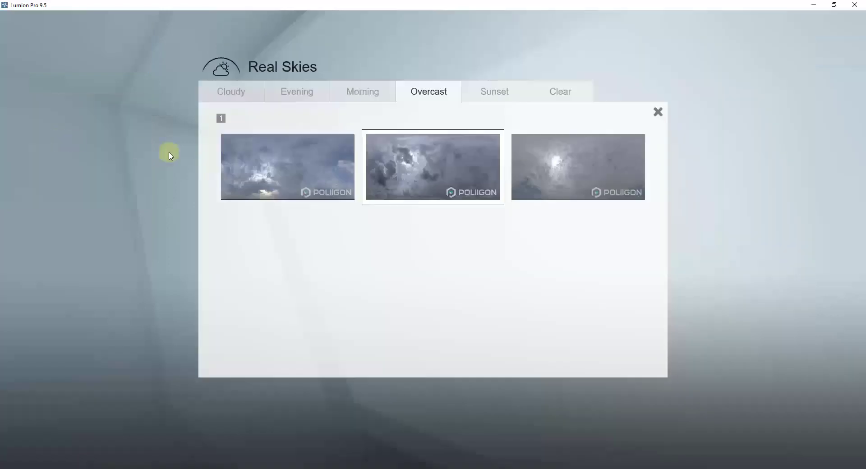
pyautogui.click(256, 169)
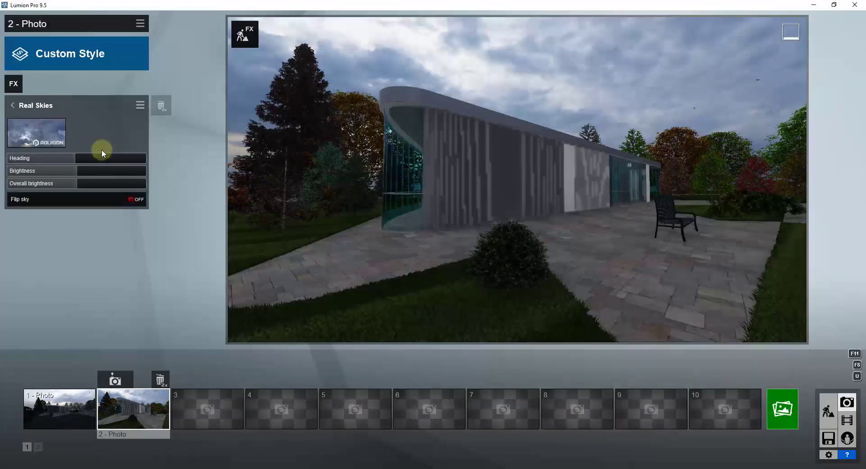
pyautogui.moveTo(79, 158)
pyautogui.mouseDown()
pyautogui.moveTo(104, 157)
pyautogui.moveTo(74, 159)
pyautogui.mouseUp()
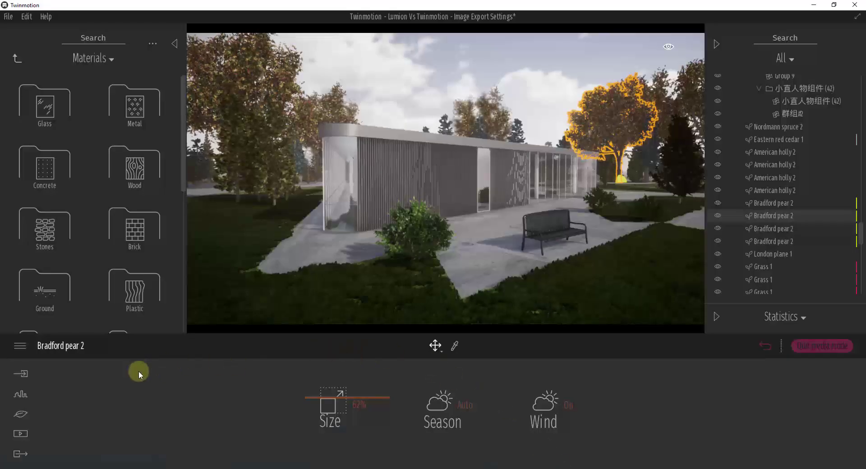
# Switch to Twinmotion and open the weather settings of Image 01.
pyautogui.click(21, 433)
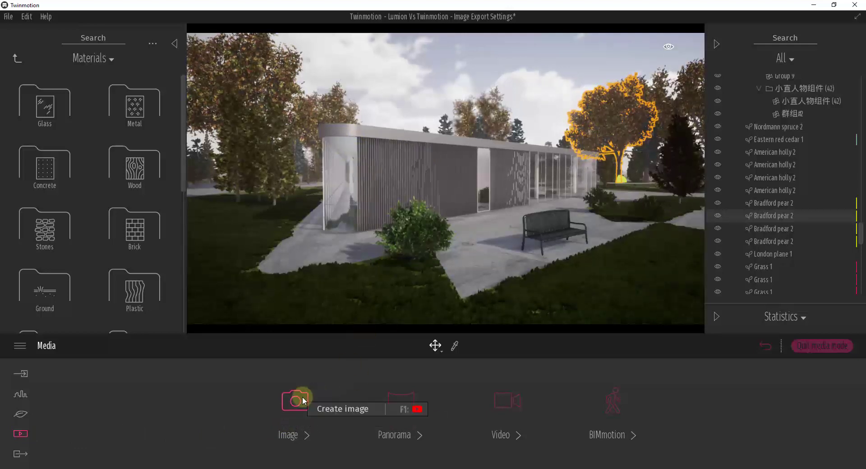
pyautogui.click(302, 400)
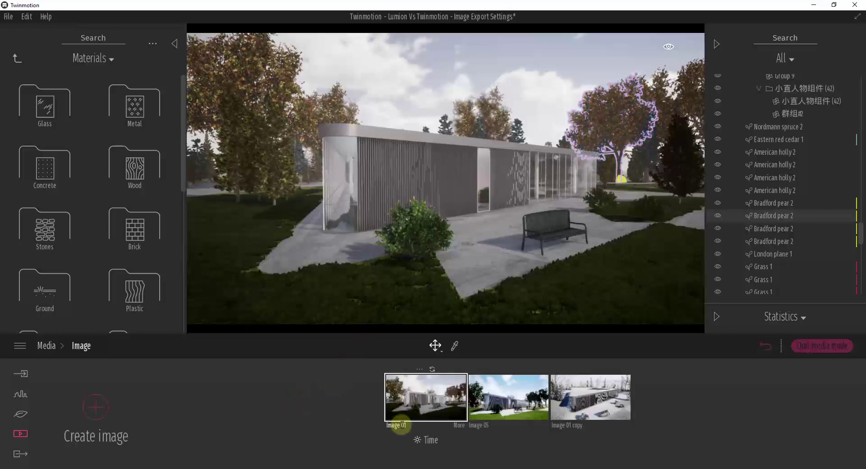
pyautogui.click(460, 427)
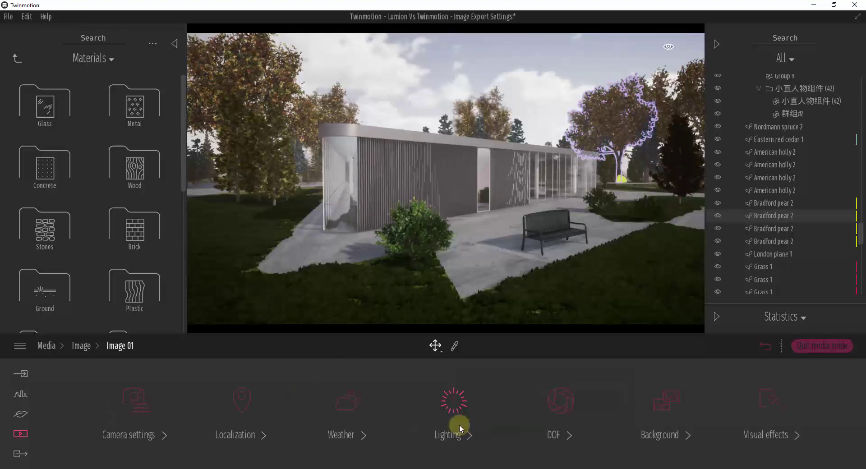
pyautogui.click(344, 410)
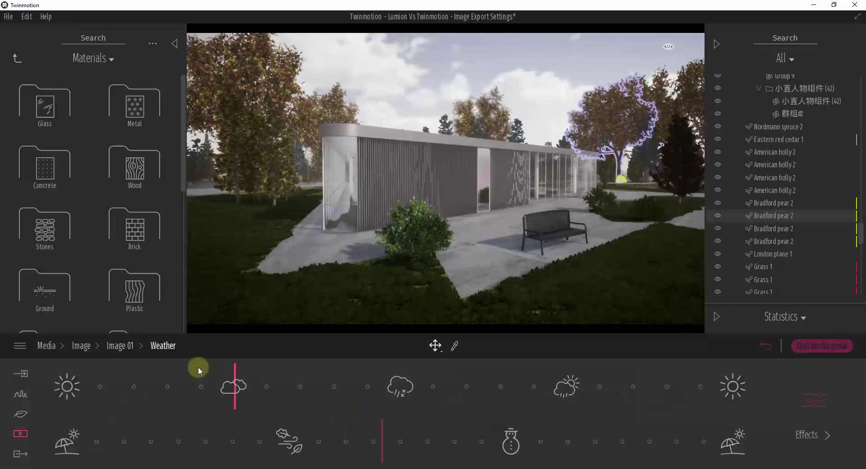
# Shift Image 01's weather towards clear sky, and bring it back to just past the cloudy setting.
pyautogui.click(169, 387)
pyautogui.moveTo(169, 386)
pyautogui.mouseDown()
pyautogui.moveTo(87, 386)
pyautogui.moveTo(290, 387)
pyautogui.moveTo(223, 387)
pyautogui.moveTo(231, 387)
pyautogui.mouseUp()
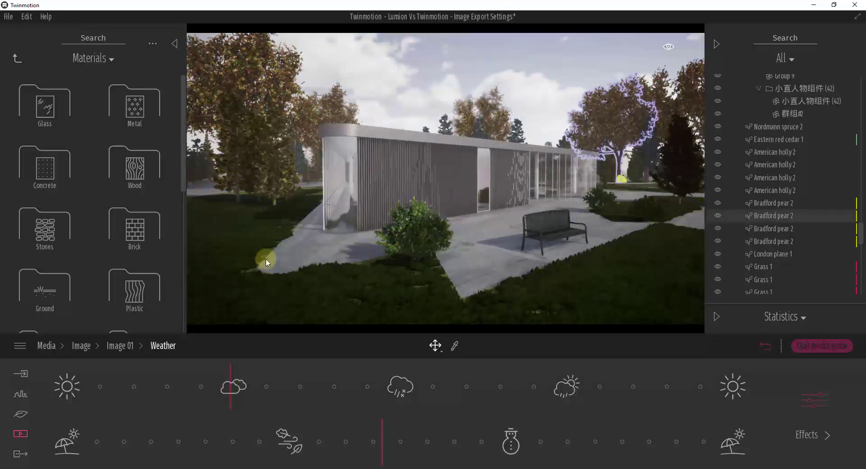
pyautogui.moveTo(226, 386)
pyautogui.mouseDown()
pyautogui.moveTo(245, 385)
pyautogui.moveTo(214, 386)
pyautogui.moveTo(614, 383)
pyautogui.moveTo(454, 394)
pyautogui.moveTo(239, 392)
pyautogui.mouseUp()
# Set Image 01's season to full summer and its weather a little past cloudy, towards rain.
pyautogui.moveTo(381, 432); pyautogui.dragTo(35, 439)
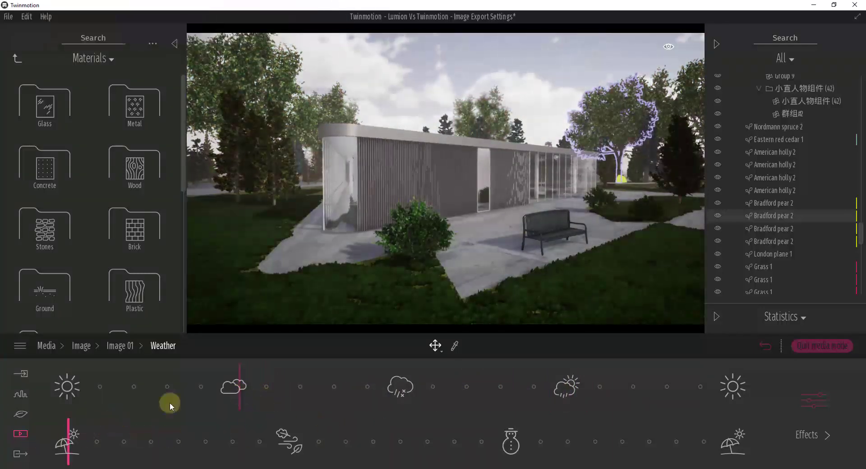
pyautogui.moveTo(239, 396); pyautogui.dragTo(230, 392)
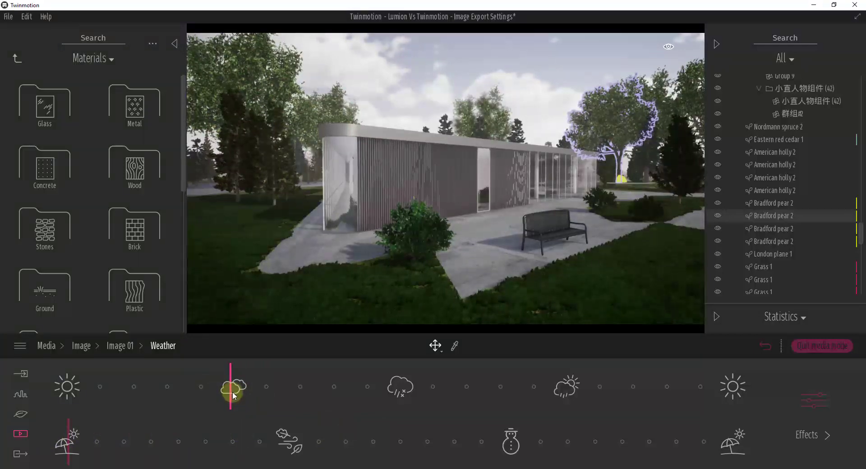
pyautogui.moveTo(232, 392)
pyautogui.mouseDown()
pyautogui.moveTo(244, 389)
pyautogui.moveTo(137, 400)
pyautogui.moveTo(267, 402)
pyautogui.mouseUp()
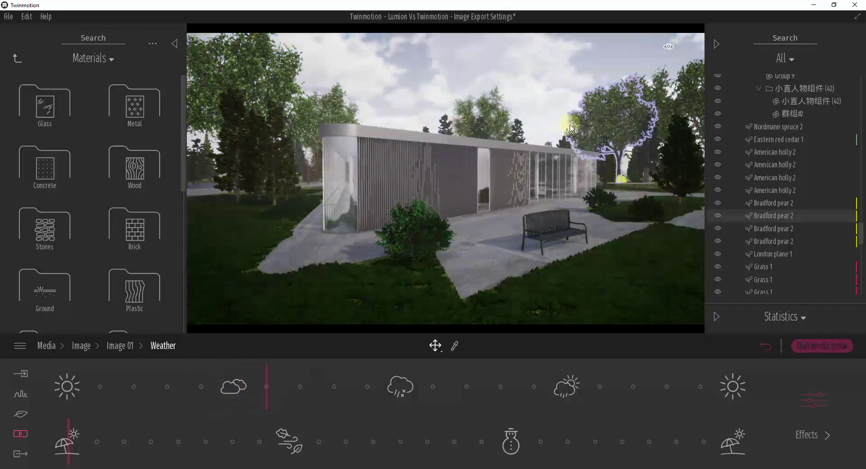
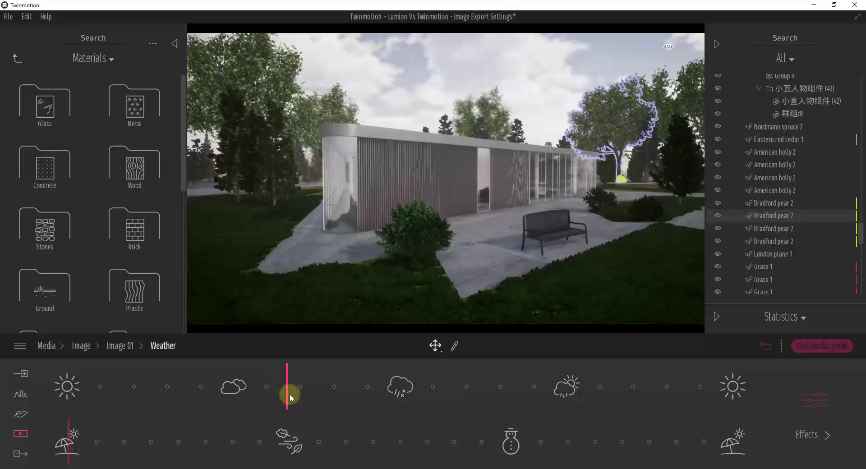
# Adjust the atmosphere in Image 01's weather effects for a hazier scene, and return to the weather settings.
pyautogui.click(815, 400)
pyautogui.moveTo(567, 406); pyautogui.dragTo(531, 396)
pyautogui.click(160, 346)
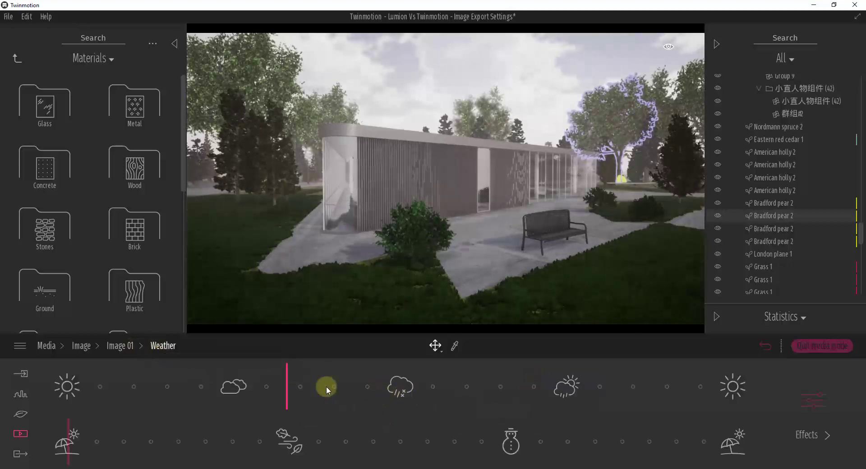
# Set Image 01's weather close to rain, and try the smog at 6% before raising it back to a dense haze.
pyautogui.click(386, 389)
pyautogui.click(810, 434)
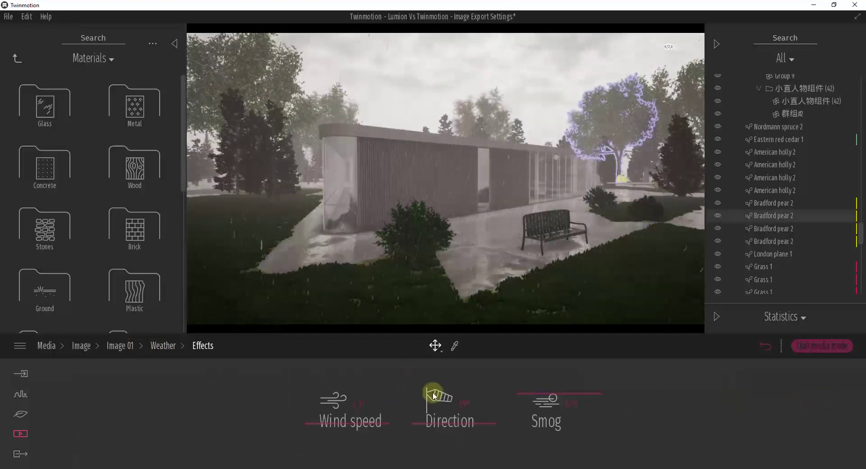
pyautogui.moveTo(547, 403); pyautogui.dragTo(537, 440)
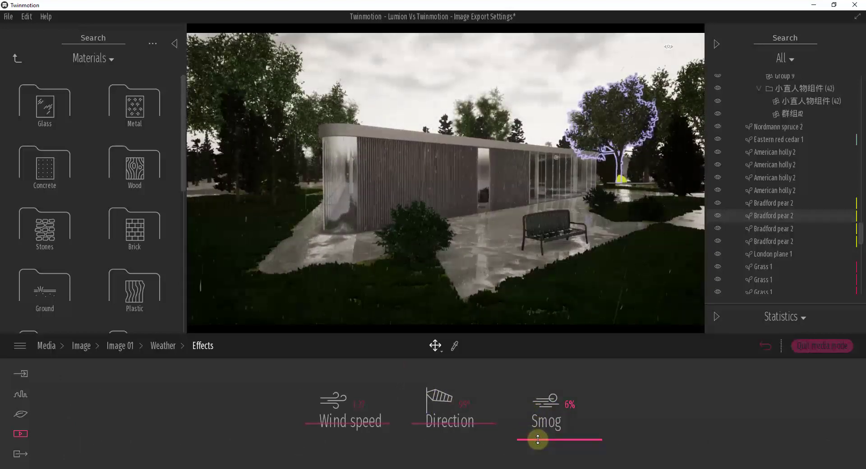
pyautogui.moveTo(538, 440); pyautogui.dragTo(531, 397)
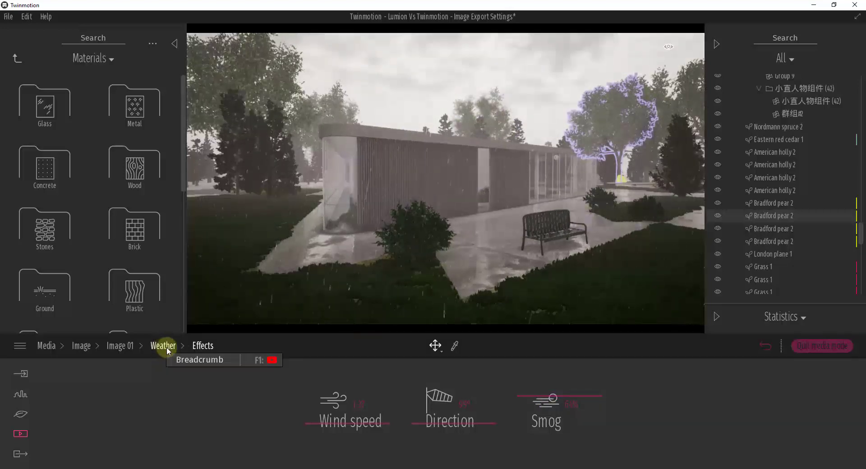
# Switch to Lumion, add a Fog effect to photo 2 and thicken the fog, and return to the effects list.
pyautogui.click(814, 6)
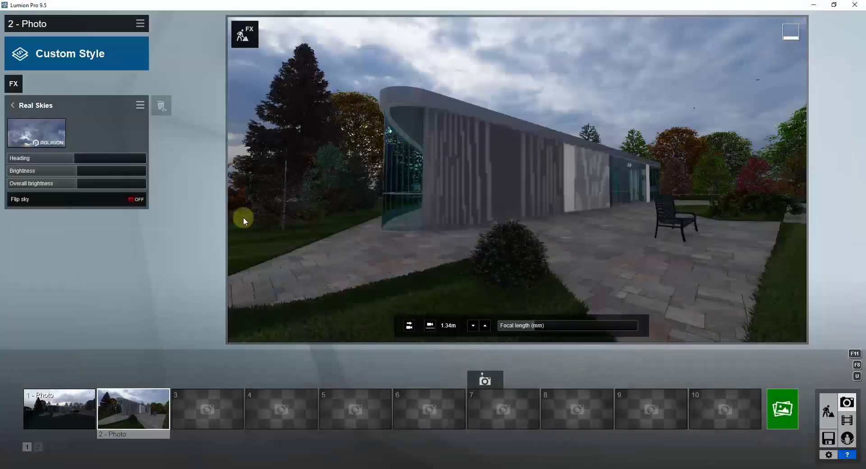
pyautogui.click(26, 110)
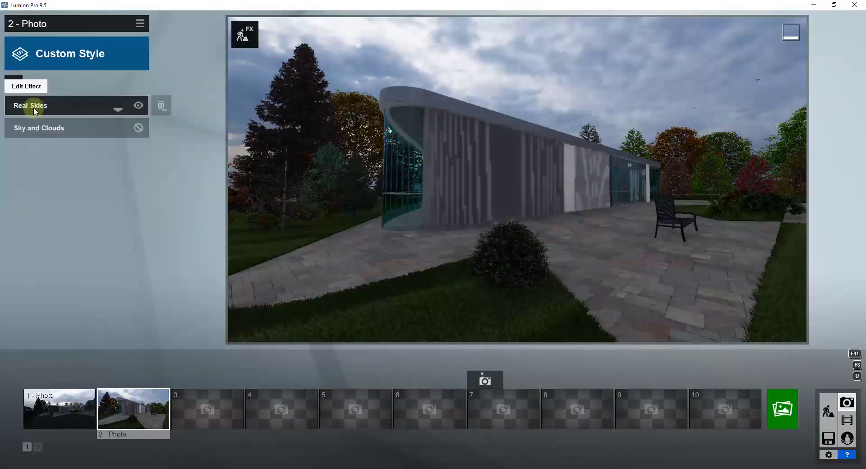
pyautogui.click(13, 85)
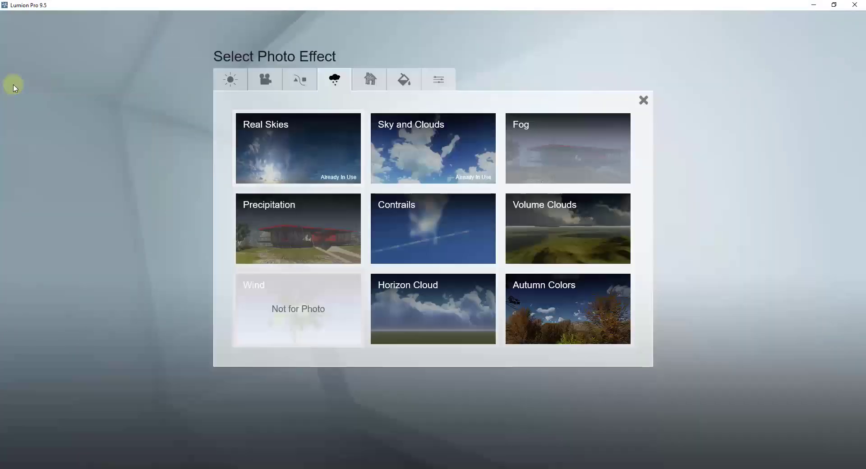
pyautogui.click(567, 152)
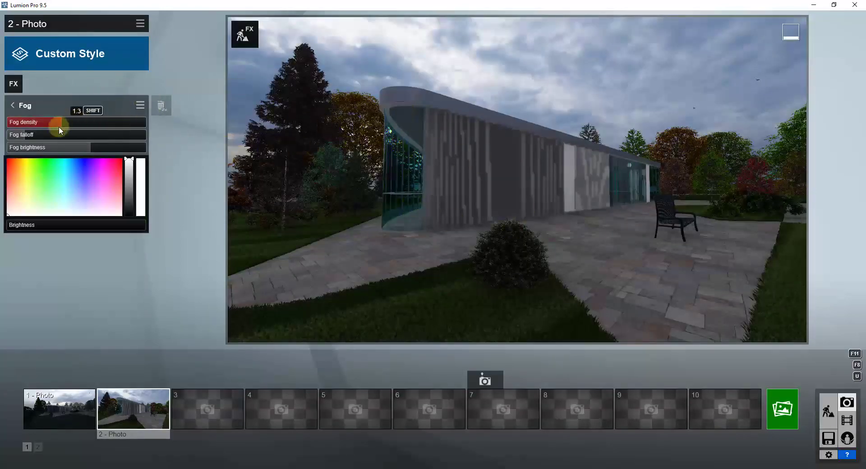
pyautogui.moveTo(67, 122); pyautogui.dragTo(80, 150)
pyautogui.click(23, 107)
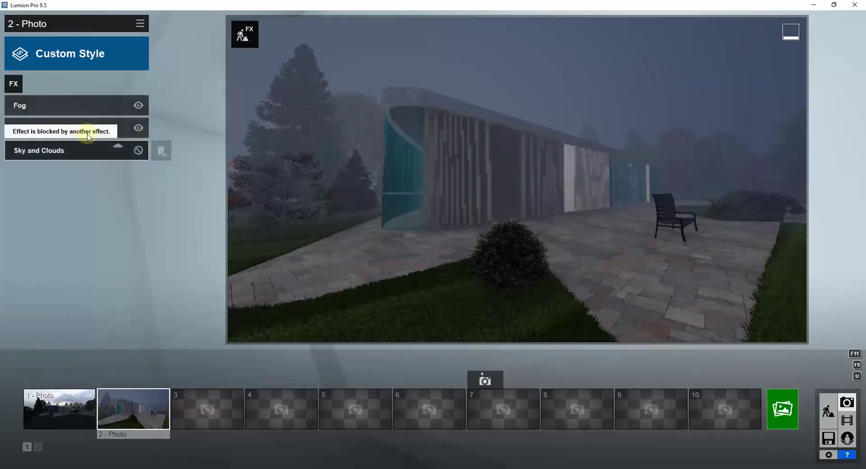
# Disable the Real Skies effect and raise the cloud brightness in Sky and Clouds to about 0.6.
pyautogui.click(139, 128)
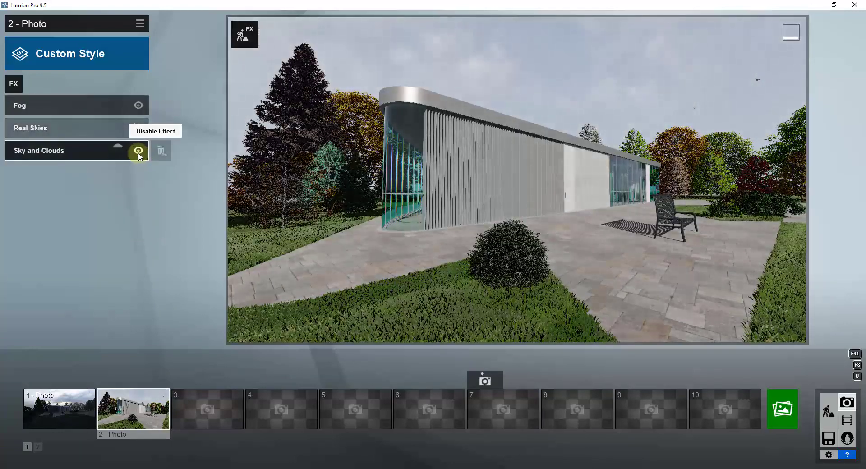
pyautogui.click(73, 148)
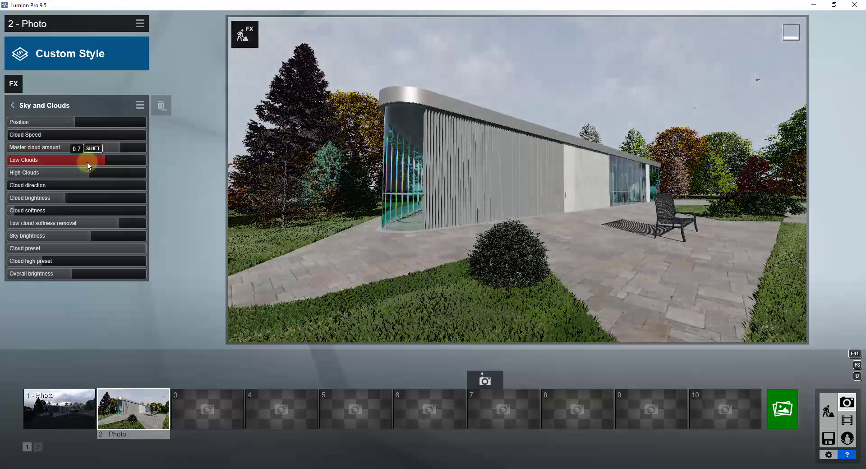
pyautogui.moveTo(34, 199); pyautogui.dragTo(94, 200)
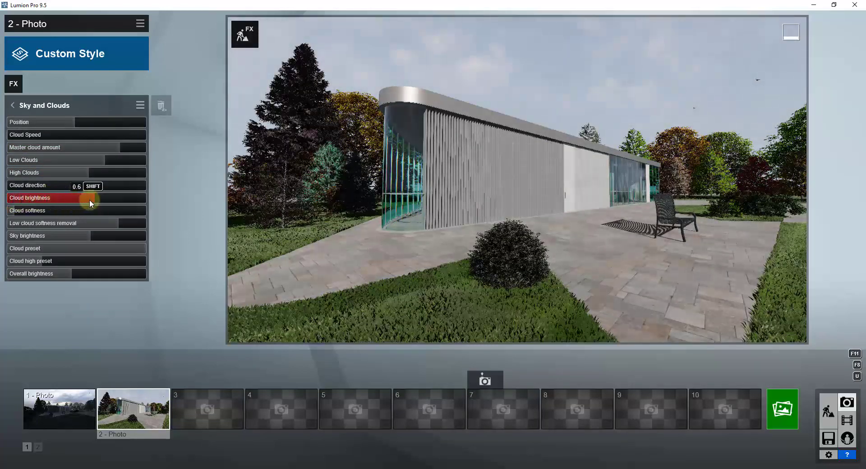
pyautogui.click(27, 106)
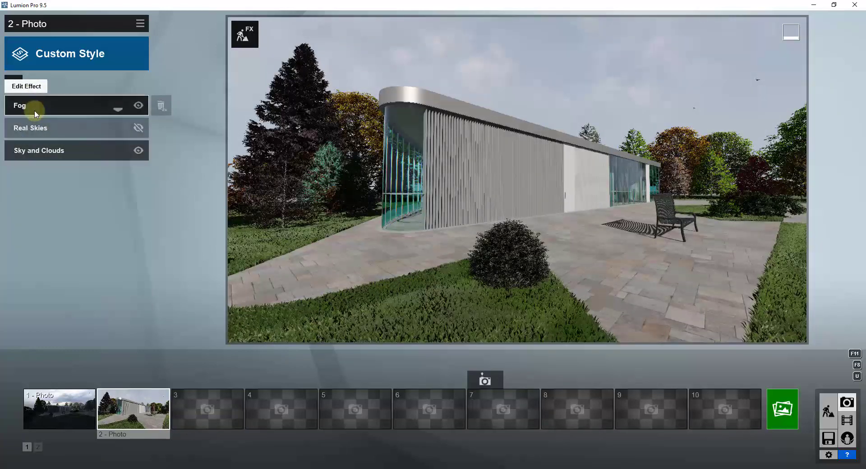
# Adjust photo 2's Fog effect to a high density, a high falloff and a slightly lower brightness.
pyautogui.click(35, 112)
pyautogui.moveTo(42, 132); pyautogui.dragTo(18, 141)
pyautogui.moveTo(79, 121); pyautogui.dragTo(131, 136)
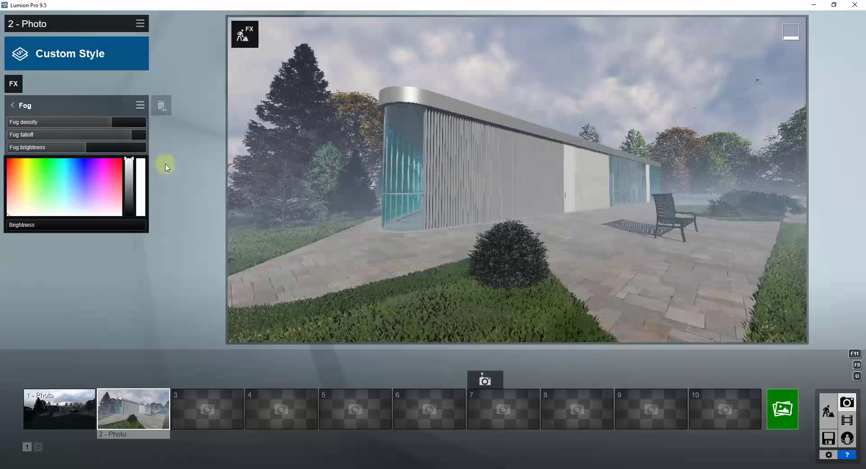
pyautogui.moveTo(79, 148)
pyautogui.mouseDown()
pyautogui.moveTo(91, 151)
pyautogui.moveTo(84, 154)
pyautogui.mouseUp()
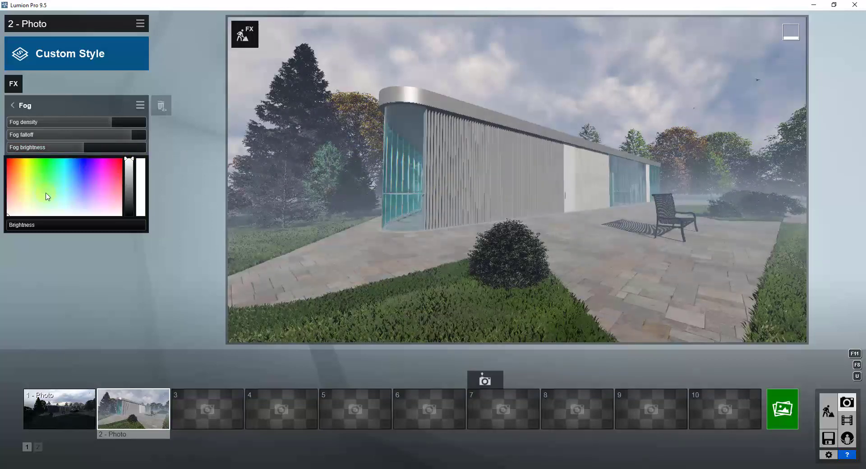
# Try tinted fog colours and return to white, lowering the fog falloff to about a third of its range.
pyautogui.moveTo(42, 196)
pyautogui.mouseDown()
pyautogui.moveTo(37, 185)
pyautogui.moveTo(70, 170)
pyautogui.moveTo(8, 219)
pyautogui.mouseUp()
pyautogui.moveTo(97, 135); pyautogui.dragTo(51, 139)
pyautogui.click(49, 196)
pyautogui.moveTo(48, 196); pyautogui.dragTo(6, 223)
pyautogui.moveTo(396, 202)
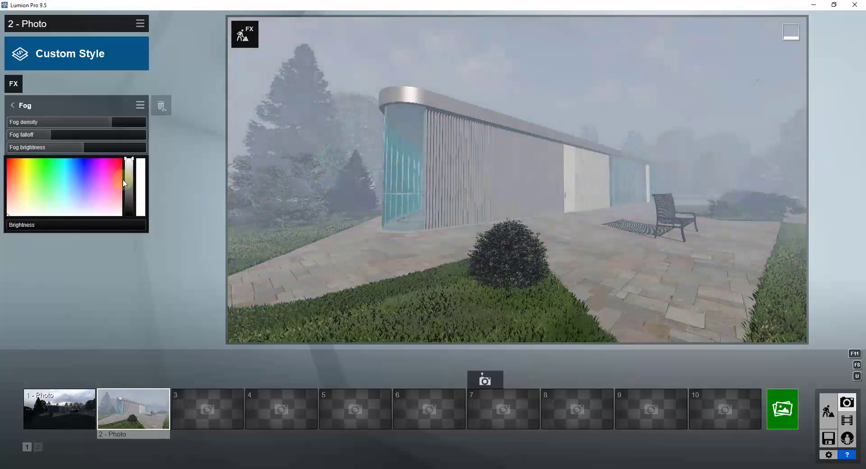
pyautogui.click(19, 105)
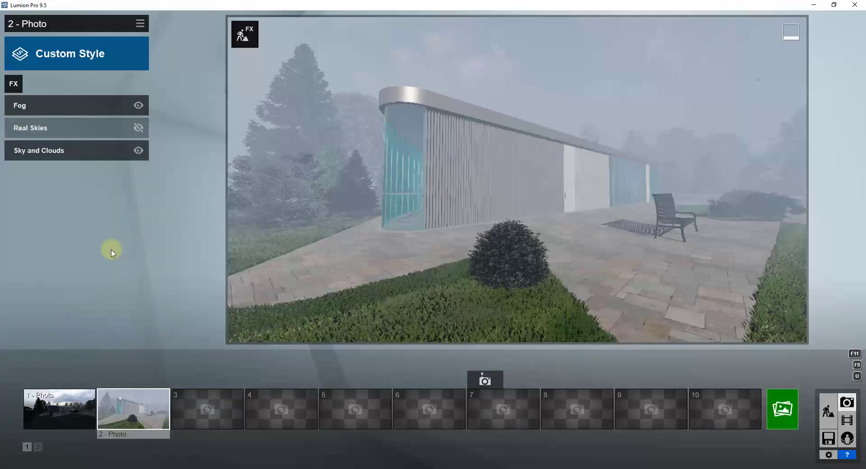
# Add a Precipitation effect to photo 2.
pyautogui.click(14, 83)
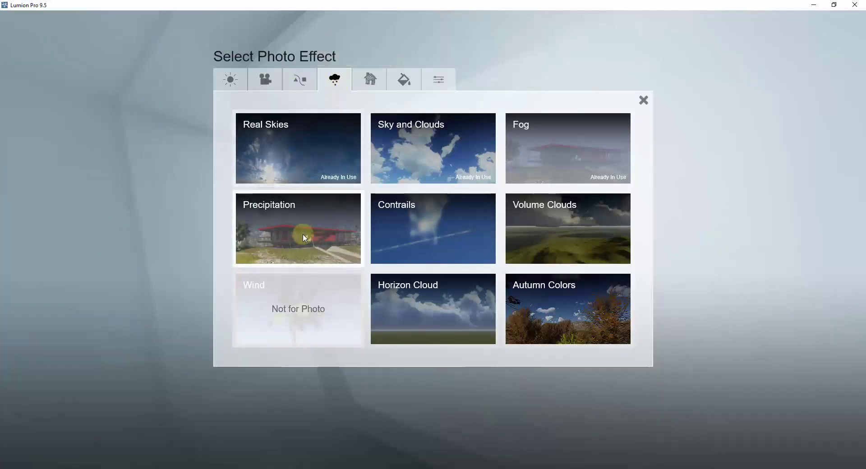
pyautogui.click(304, 235)
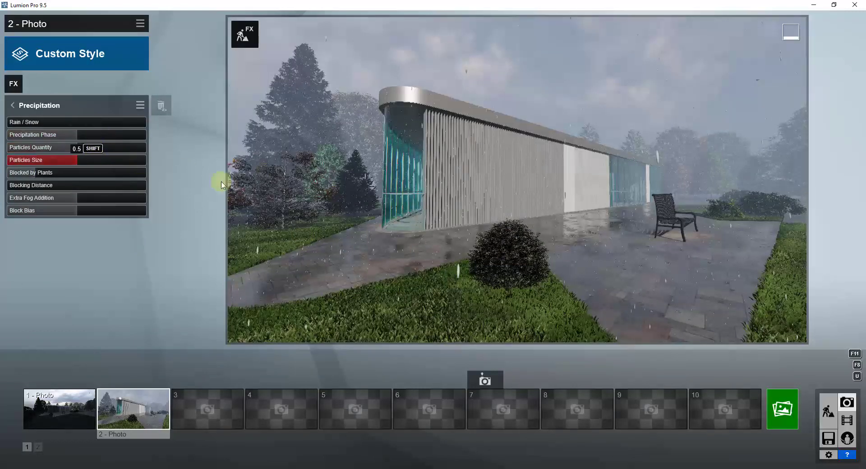
pyautogui.moveTo(611, 165)
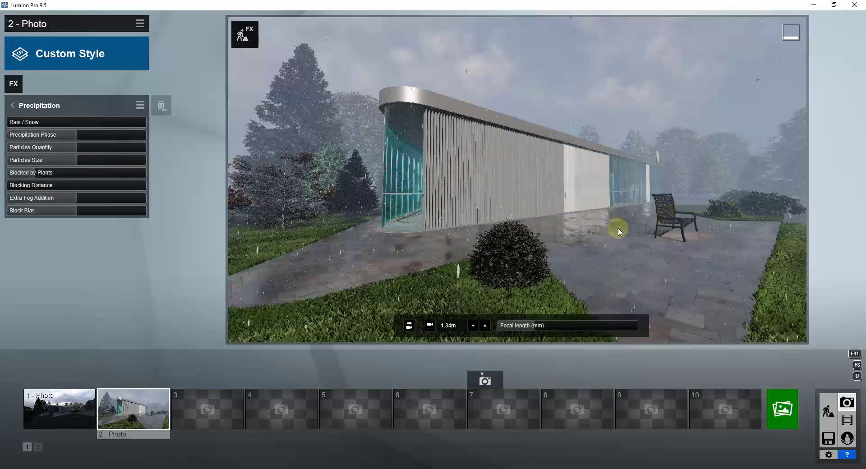
# Try the Rain / Snow setting at 1.0 and 0.4, and return it to full rain at 0.0.
pyautogui.moveTo(28, 121)
pyautogui.moveTo(32, 124); pyautogui.dragTo(93, 124)
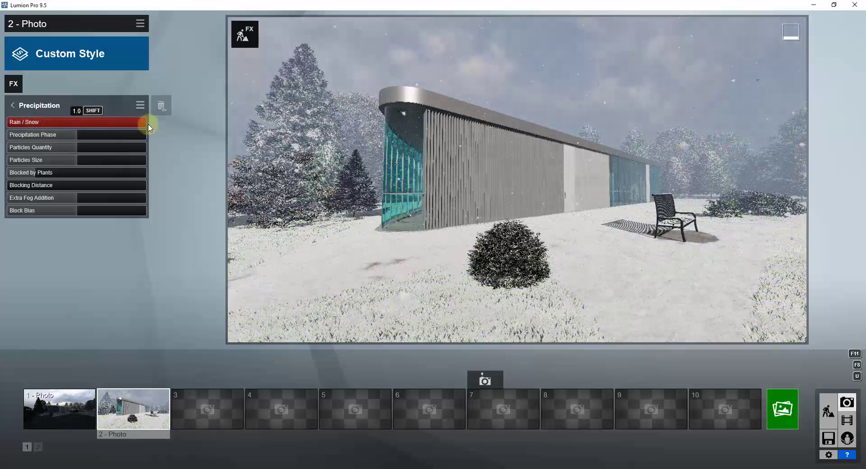
pyautogui.moveTo(77, 132); pyautogui.dragTo(60, 135)
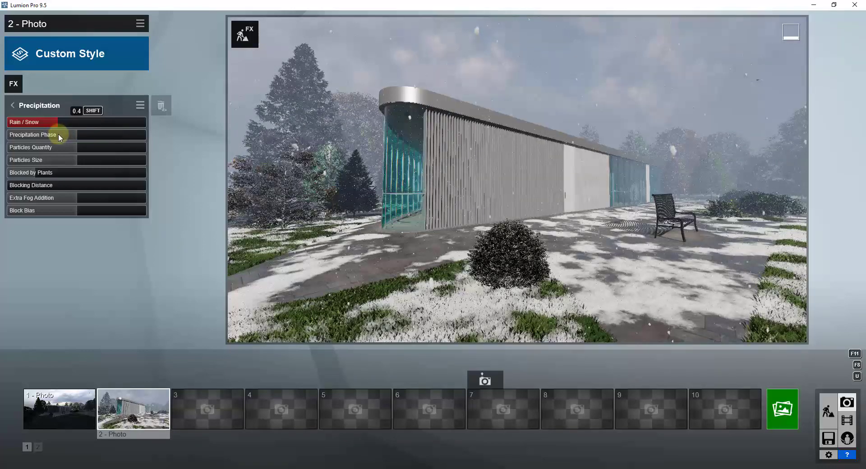
pyautogui.moveTo(58, 134); pyautogui.dragTo(152, 136)
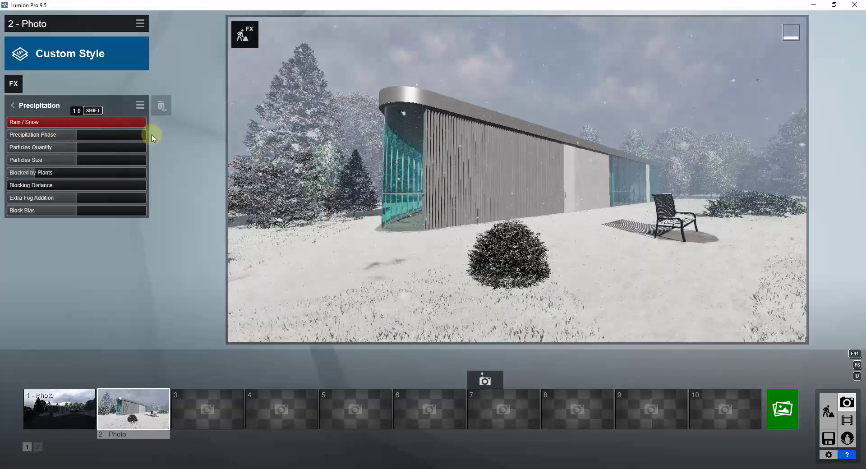
pyautogui.moveTo(82, 135); pyautogui.dragTo(8, 138)
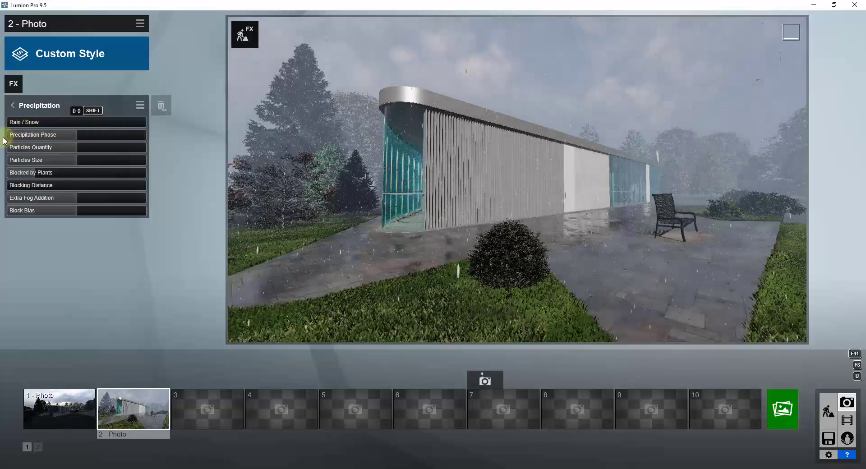
# Try the Precipitation Phase at 0.0, restore it to about half, and slightly raise the particle quantity and size.
pyautogui.moveTo(4, 140)
pyautogui.mouseDown()
pyautogui.moveTo(150, 139)
pyautogui.moveTo(8, 141)
pyautogui.mouseUp()
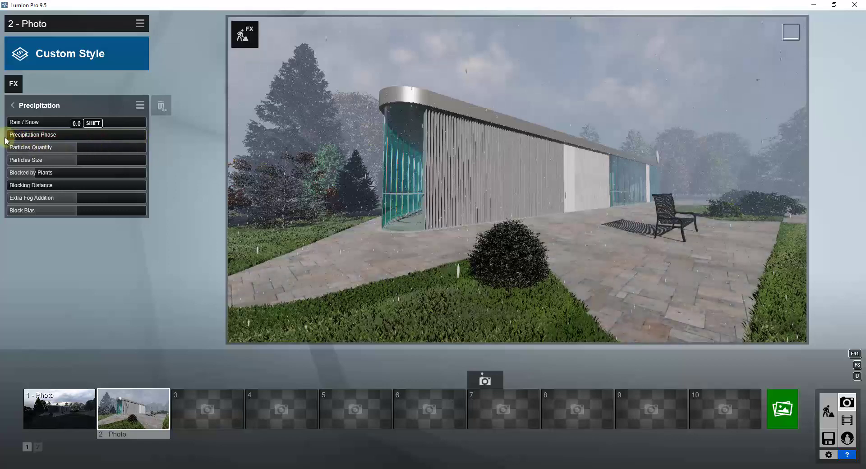
pyautogui.moveTo(5, 141); pyautogui.dragTo(77, 142)
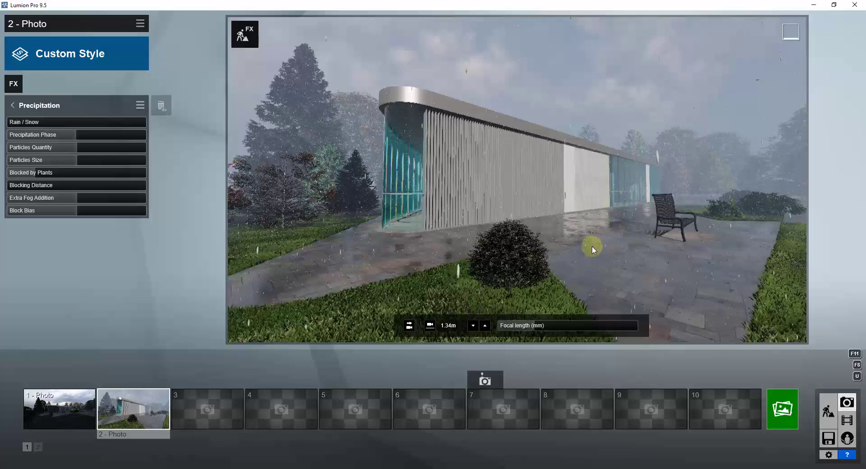
pyautogui.moveTo(87, 137)
pyautogui.mouseDown()
pyautogui.moveTo(150, 138)
pyautogui.moveTo(77, 141)
pyautogui.mouseUp()
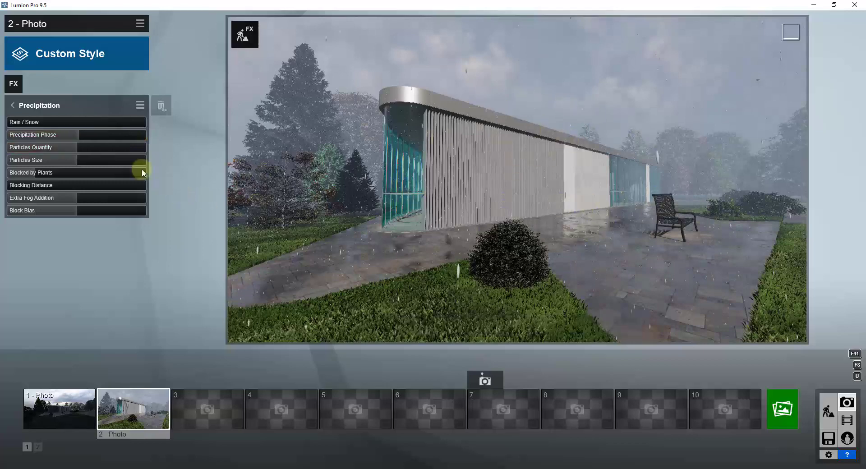
pyautogui.moveTo(75, 147); pyautogui.dragTo(81, 164)
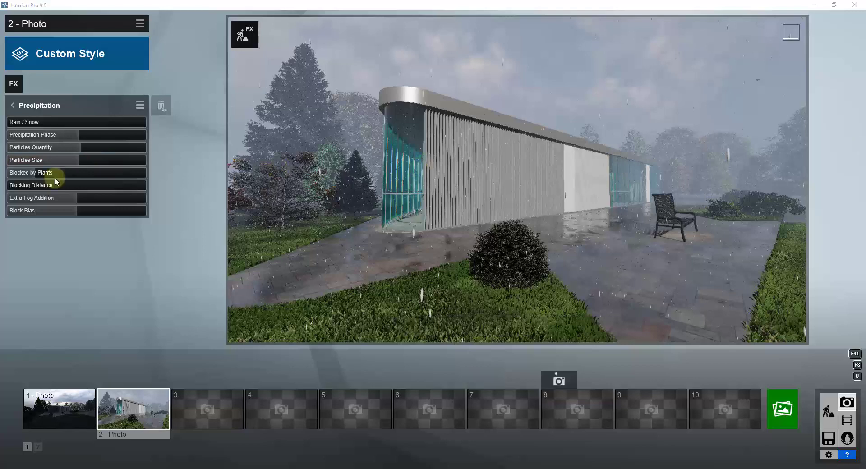
# Set the precipitation to full snow and raise Blocked by Plants to about 0.5.
pyautogui.moveTo(55, 121); pyautogui.dragTo(156, 135)
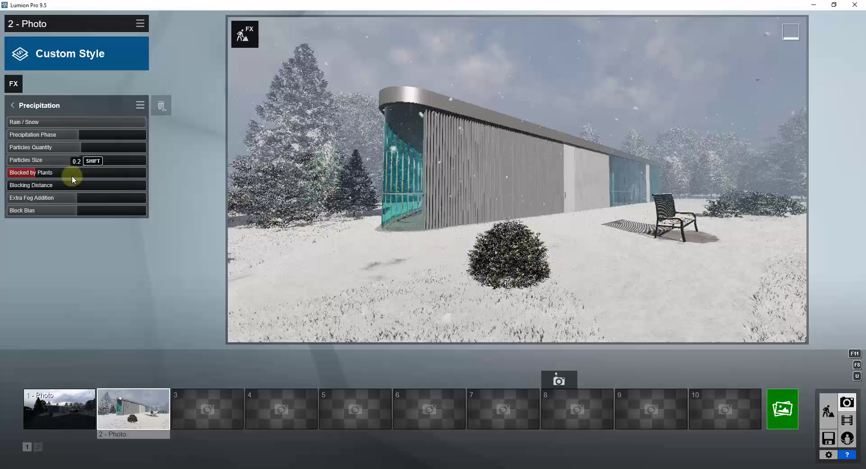
pyautogui.moveTo(50, 173); pyautogui.dragTo(78, 175)
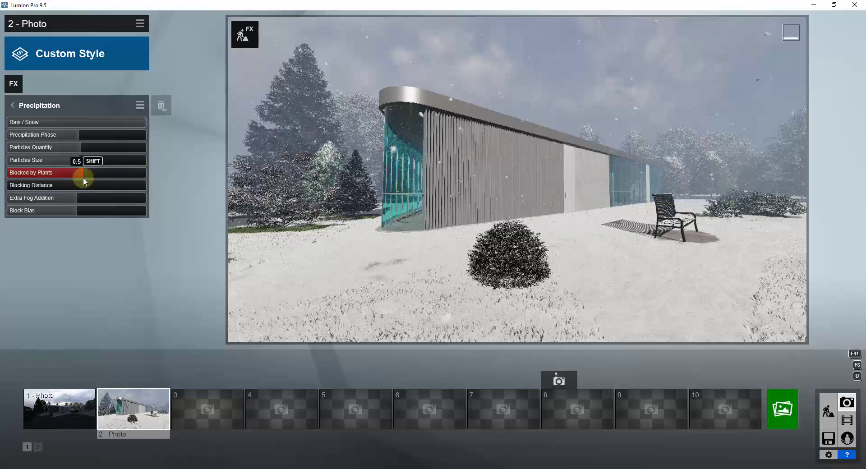
pyautogui.moveTo(83, 179); pyautogui.dragTo(83, 178)
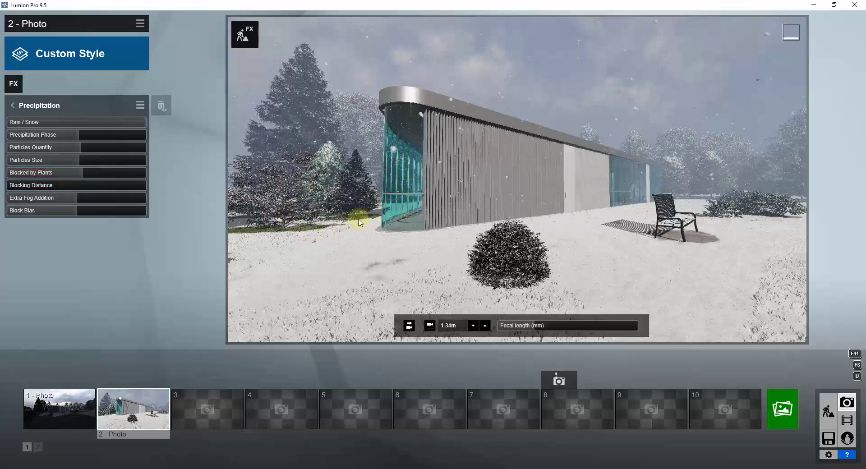
pyautogui.moveTo(107, 185)
pyautogui.moveTo(76, 171)
pyautogui.mouseDown()
pyautogui.moveTo(9, 175)
pyautogui.moveTo(80, 173)
pyautogui.mouseUp()
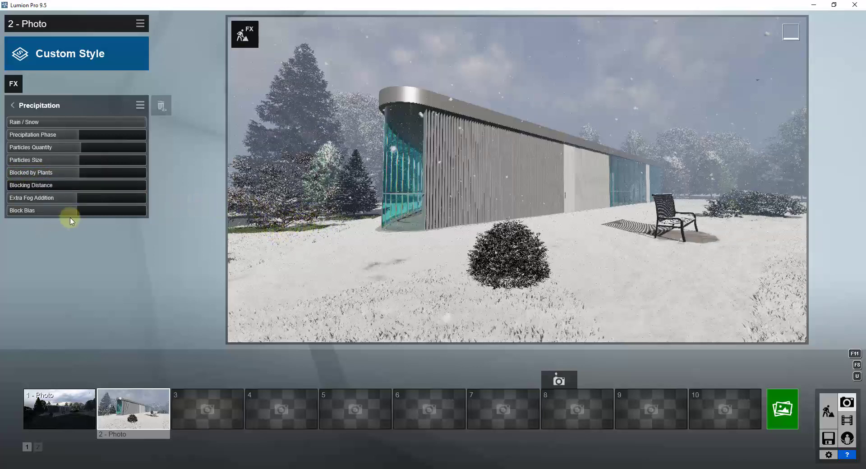
# Raise the Block Bias slightly, and set both Extra Fog Addition and Rain / Snow to about 0.7.
pyautogui.moveTo(78, 210)
pyautogui.mouseDown()
pyautogui.moveTo(110, 211)
pyautogui.moveTo(50, 217)
pyautogui.moveTo(106, 215)
pyautogui.moveTo(76, 216)
pyautogui.mouseUp()
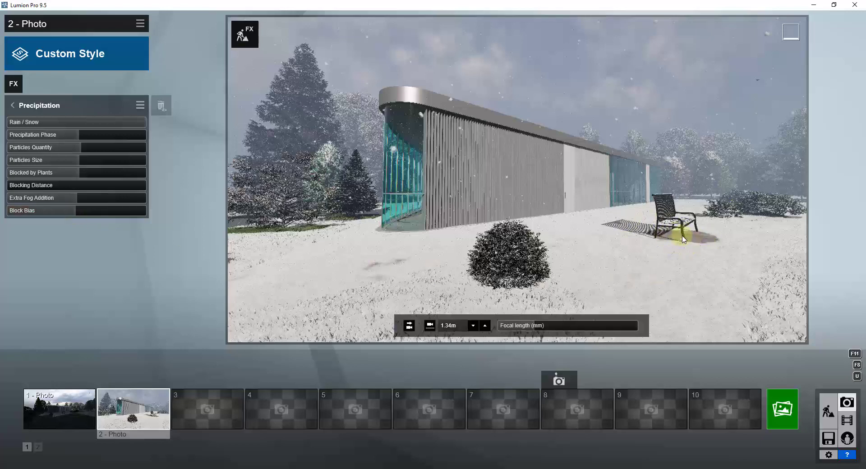
pyautogui.moveTo(76, 210)
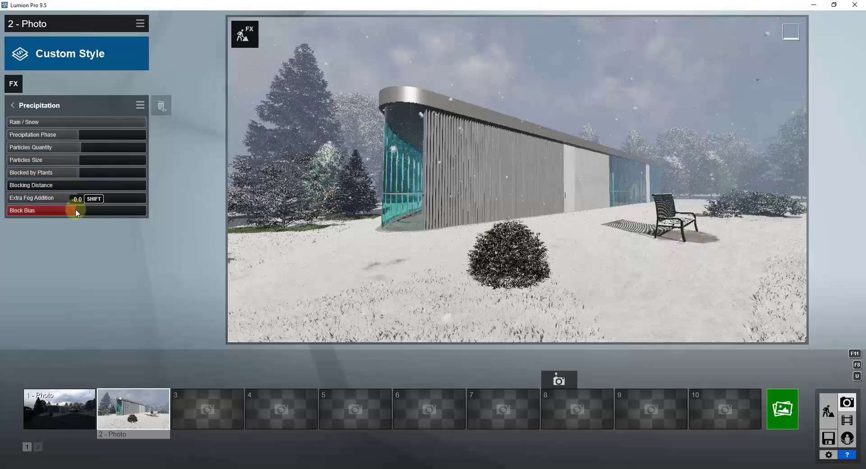
pyautogui.moveTo(73, 209); pyautogui.dragTo(85, 209)
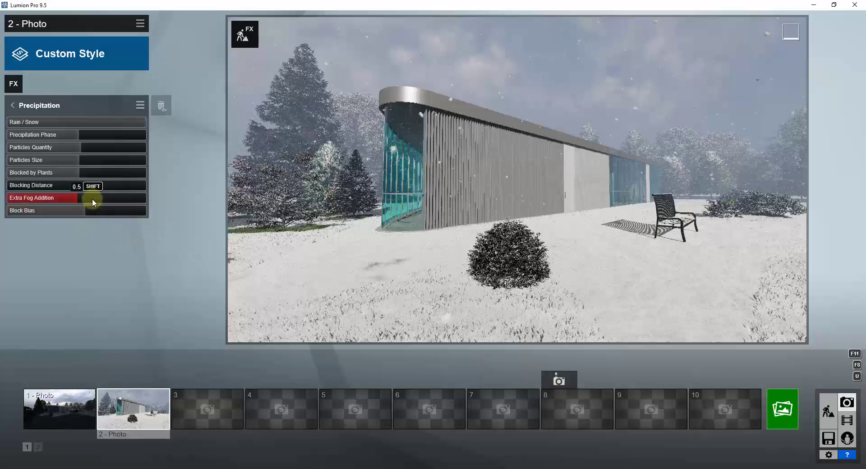
pyautogui.moveTo(76, 198); pyautogui.dragTo(107, 199)
pyautogui.click(99, 122)
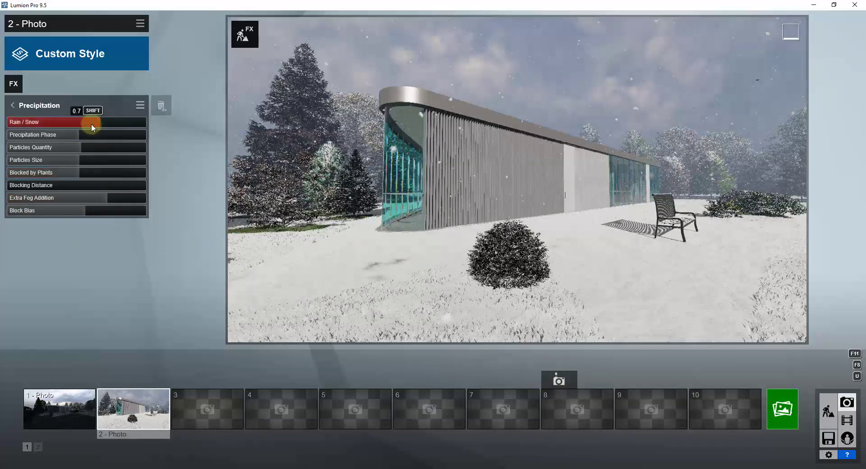
# Return the precipitation to full rain and lower Extra Fog Addition to about 0.1.
pyautogui.moveTo(107, 199); pyautogui.dragTo(27, 210)
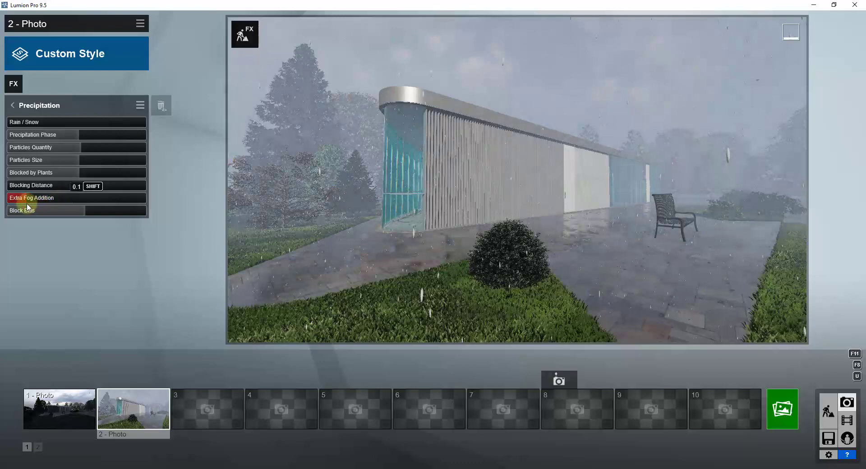
pyautogui.moveTo(31, 208); pyautogui.dragTo(31, 208)
pyautogui.moveTo(519, 199)
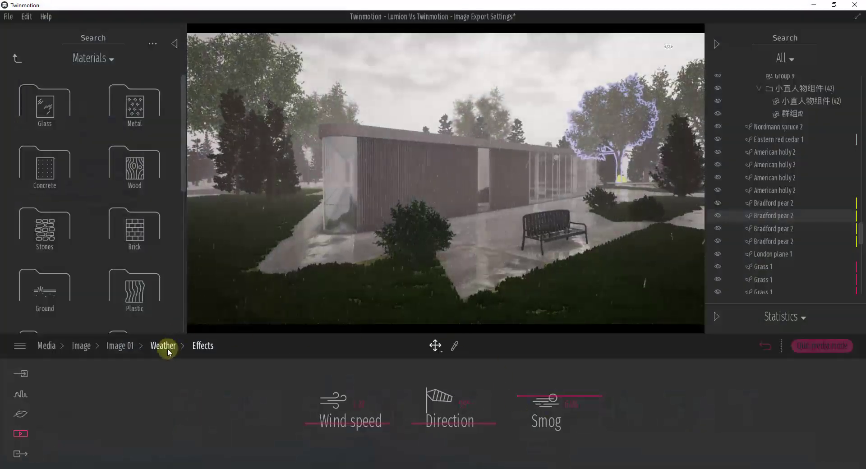
# Switch to Twinmotion, open the Image 01 weather settings, vary the rain intensity, and leave the weather at the rain stage.
pyautogui.click(168, 350)
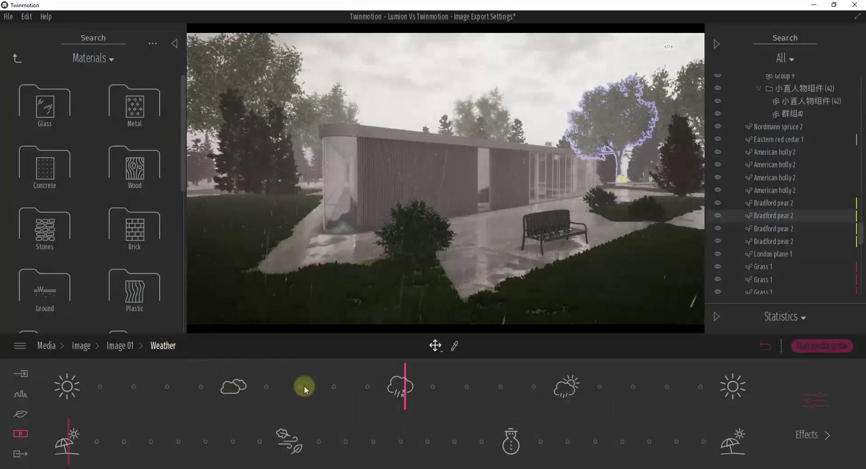
pyautogui.moveTo(262, 386); pyautogui.dragTo(420, 392)
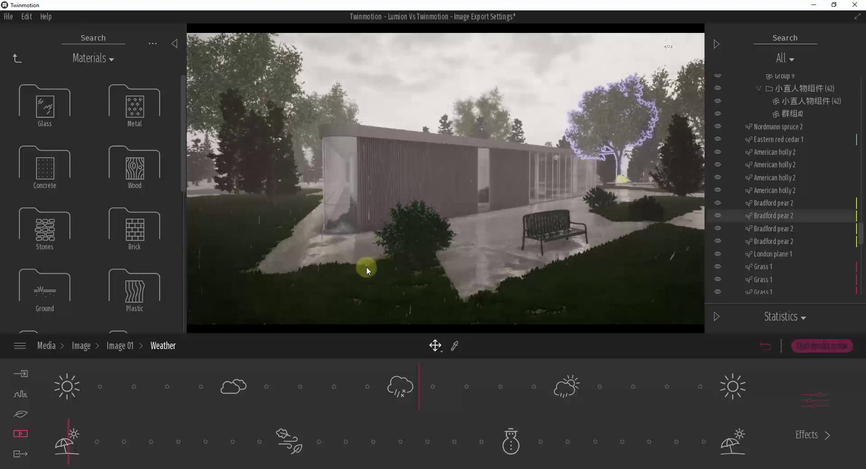
pyautogui.moveTo(426, 391); pyautogui.dragTo(396, 379)
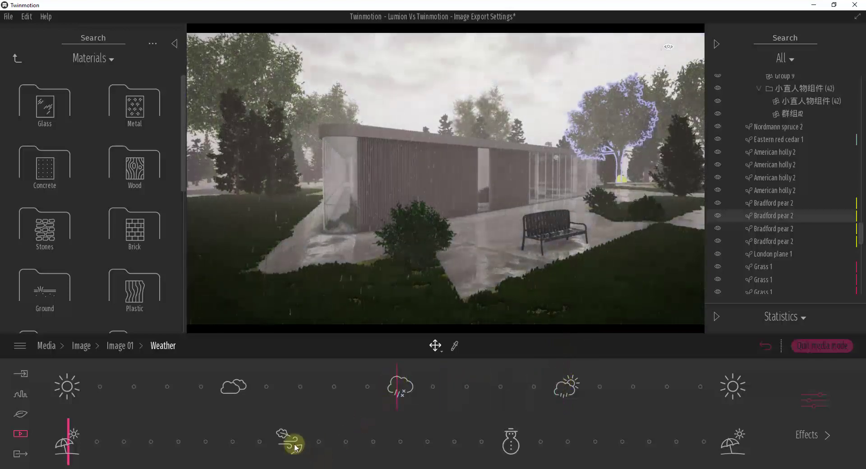
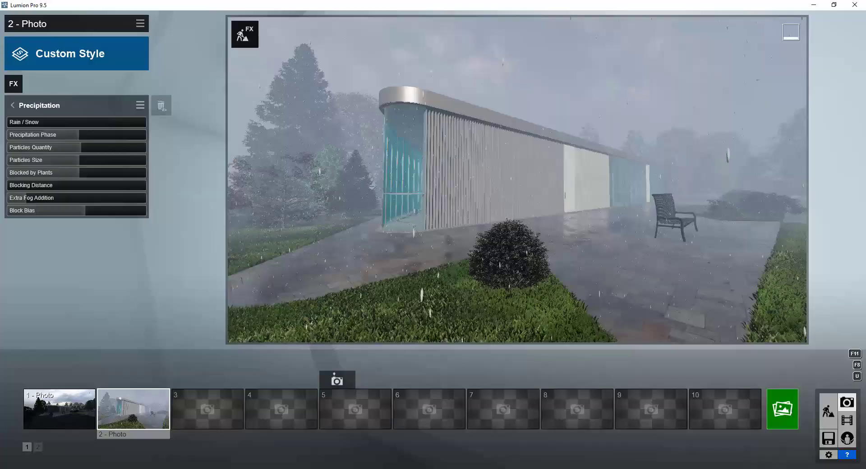
# Switch back to Lumion and change the Precipitation effect to full snow.
pyautogui.moveTo(380, 181)
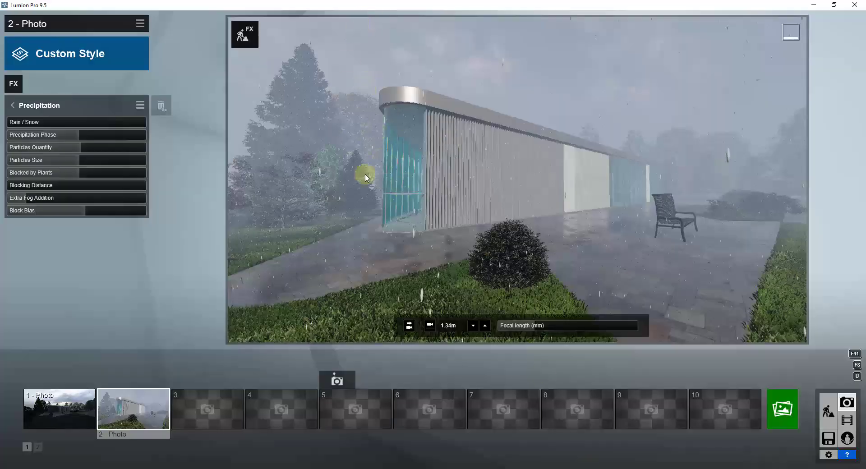
pyautogui.click(82, 121)
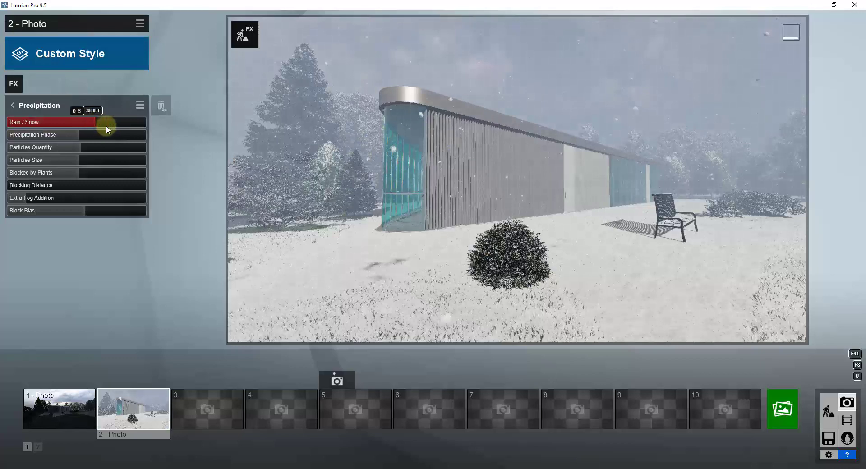
pyautogui.moveTo(640, 169)
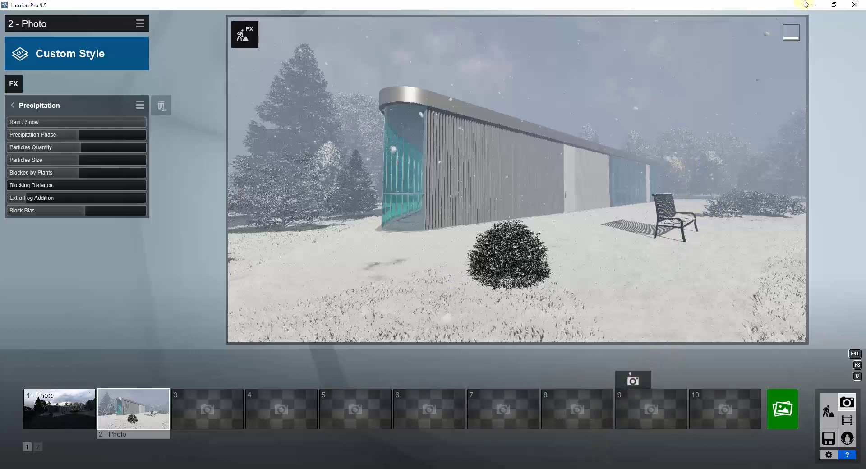
# Switch to Twinmotion, try the winter and late-winter seasons with weather moving from rain toward partly sunny, and shift the season to autumn.
pyautogui.click(818, 6)
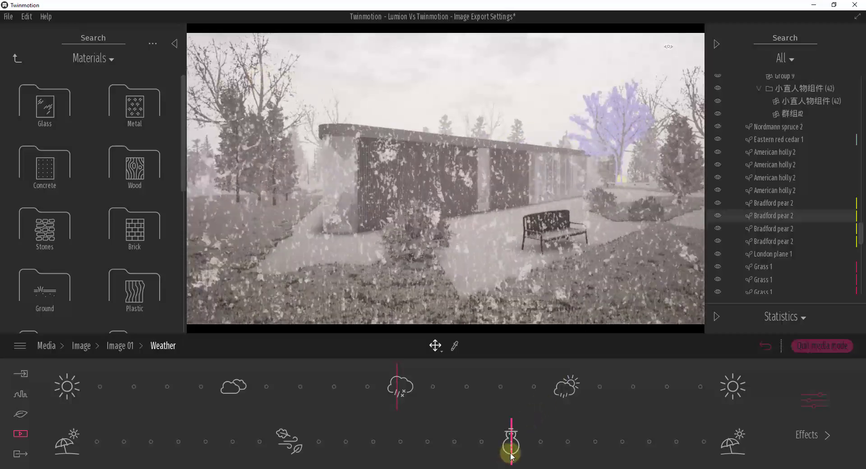
pyautogui.moveTo(511, 456); pyautogui.dragTo(561, 461)
pyautogui.moveTo(399, 394)
pyautogui.mouseDown()
pyautogui.moveTo(517, 392)
pyautogui.moveTo(475, 392)
pyautogui.moveTo(498, 391)
pyautogui.mouseUp()
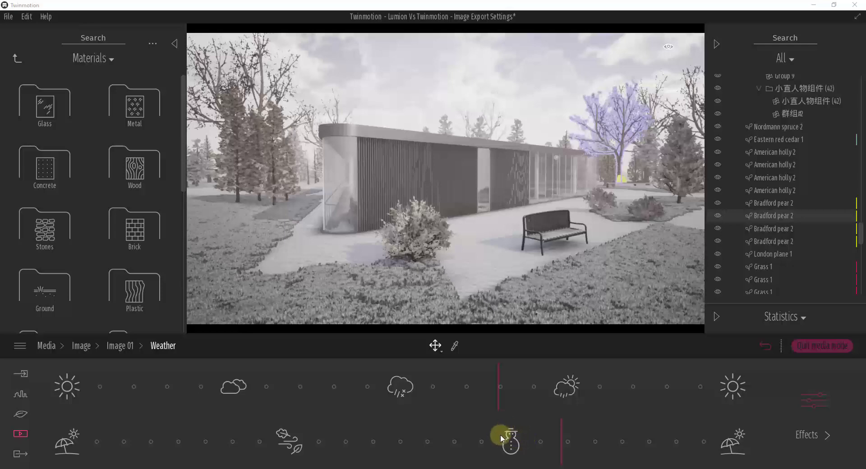
pyautogui.moveTo(500, 434)
pyautogui.mouseDown()
pyautogui.moveTo(506, 440)
pyautogui.moveTo(295, 449)
pyautogui.mouseUp()
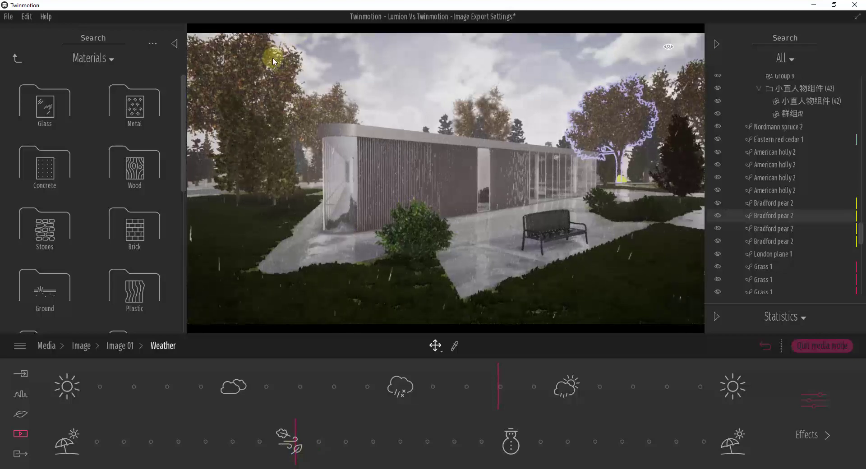
# Set the Image 01 weather to almost fully sunny and the season to autumn.
pyautogui.moveTo(294, 443); pyautogui.dragTo(43, 444)
pyautogui.moveTo(336, 386); pyautogui.dragTo(92, 389)
pyautogui.moveTo(71, 446); pyautogui.dragTo(296, 448)
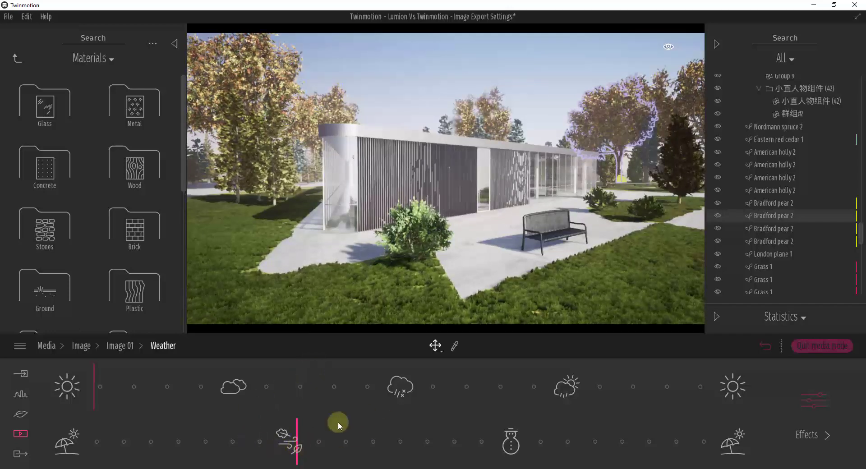
pyautogui.moveTo(301, 444)
pyautogui.mouseDown()
pyautogui.moveTo(63, 451)
pyautogui.moveTo(301, 454)
pyautogui.mouseUp()
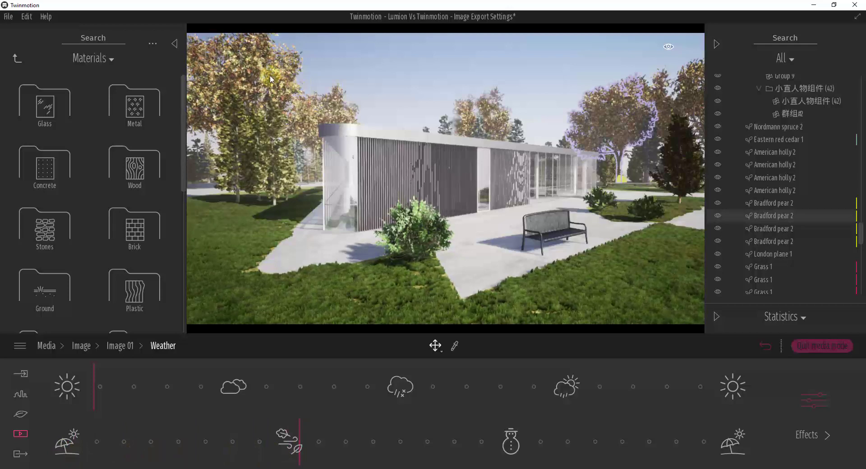
# Try the Summer, Winter and Autumn season settings on the large Bradford pear tree, and restore its season to Auto.
pyautogui.click(246, 75)
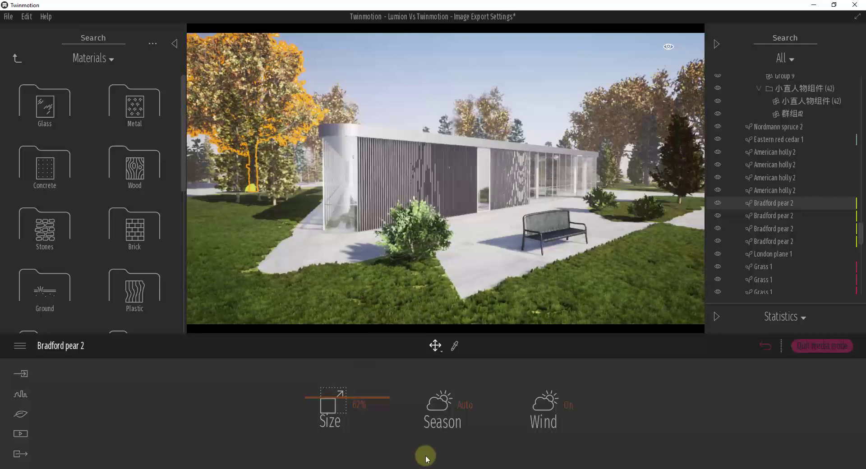
pyautogui.click(445, 408)
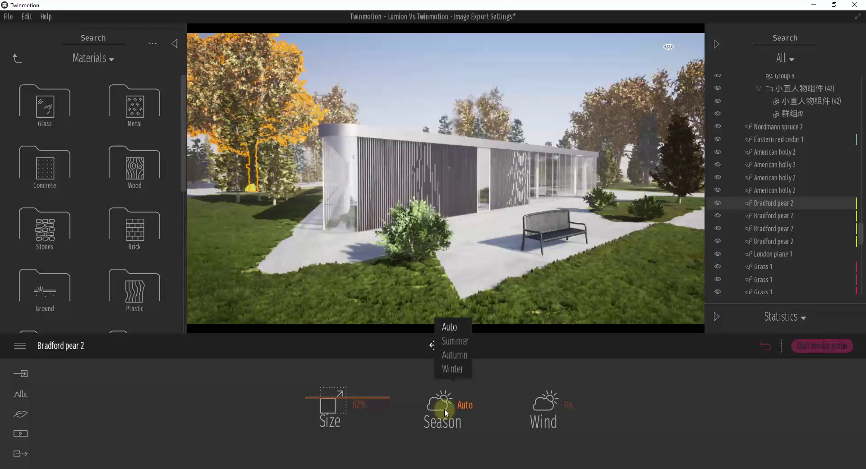
pyautogui.click(448, 343)
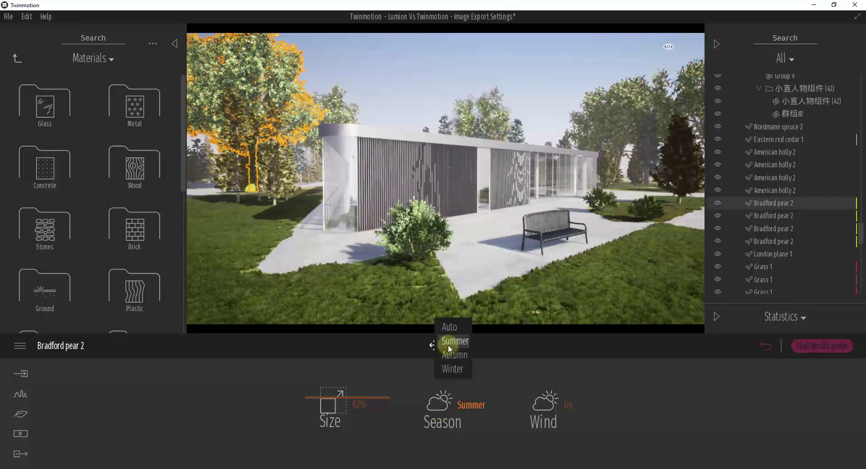
pyautogui.click(452, 373)
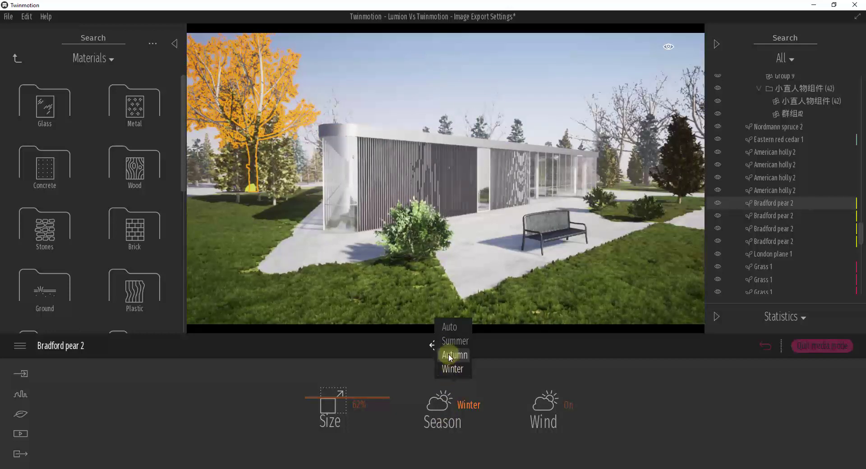
pyautogui.click(450, 356)
pyautogui.click(454, 344)
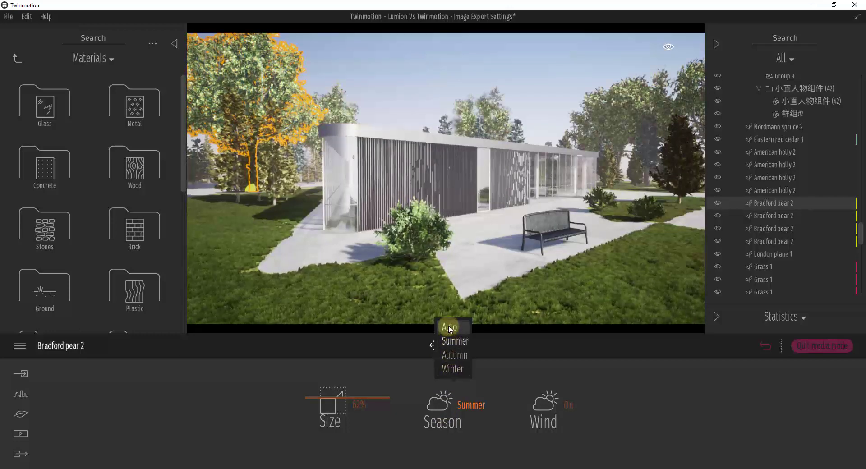
pyautogui.click(450, 327)
pyautogui.click(67, 394)
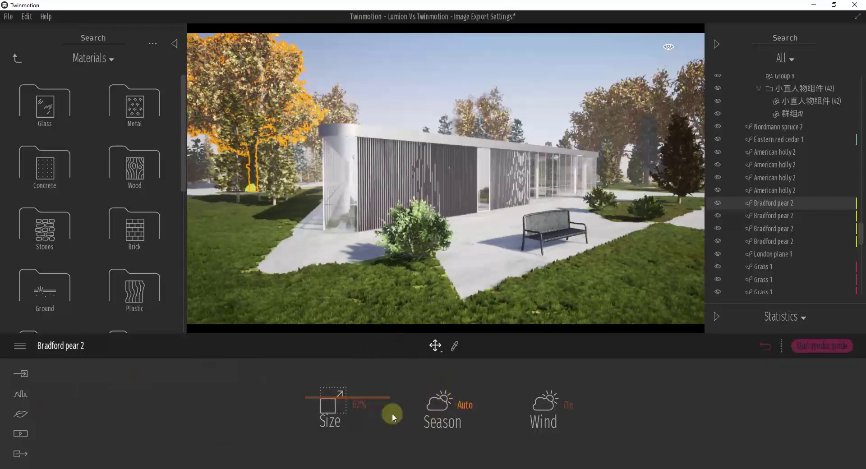
# Return to the saved images in the media section and switch to Lumion.
pyautogui.click(20, 435)
pyautogui.click(283, 403)
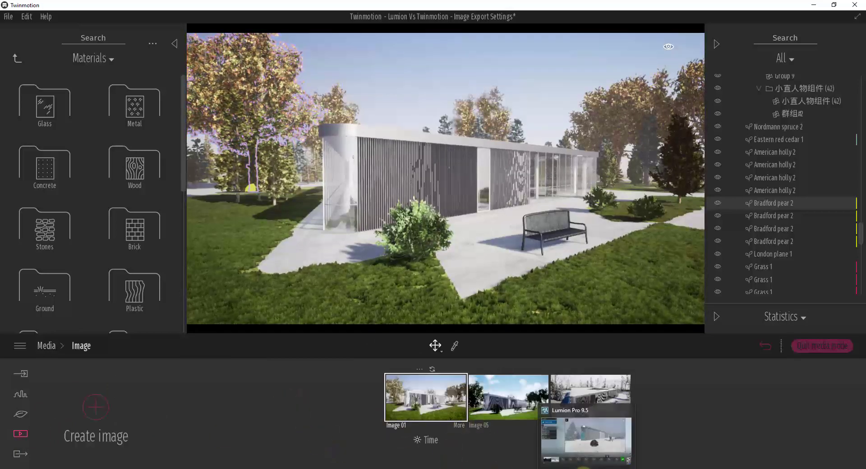
pyautogui.click(584, 468)
# Hide the Precipitation effect on the second photo and add the Autumn Colors weather effect.
pyautogui.click(14, 105)
pyautogui.click(138, 105)
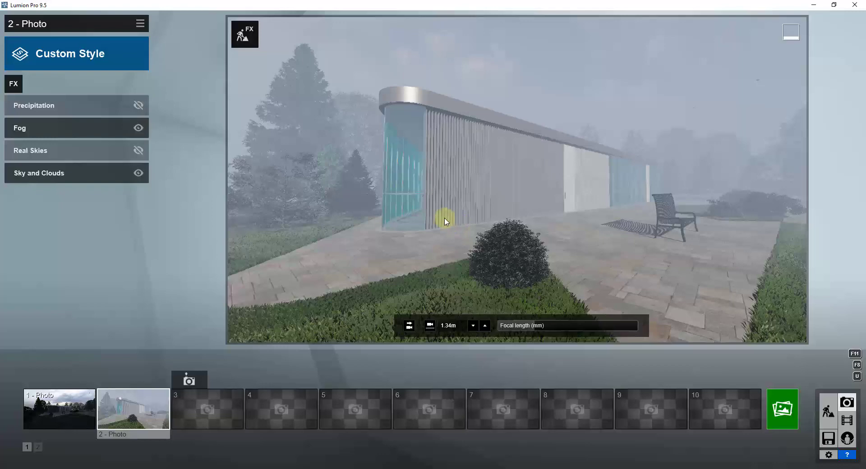
pyautogui.click(14, 85)
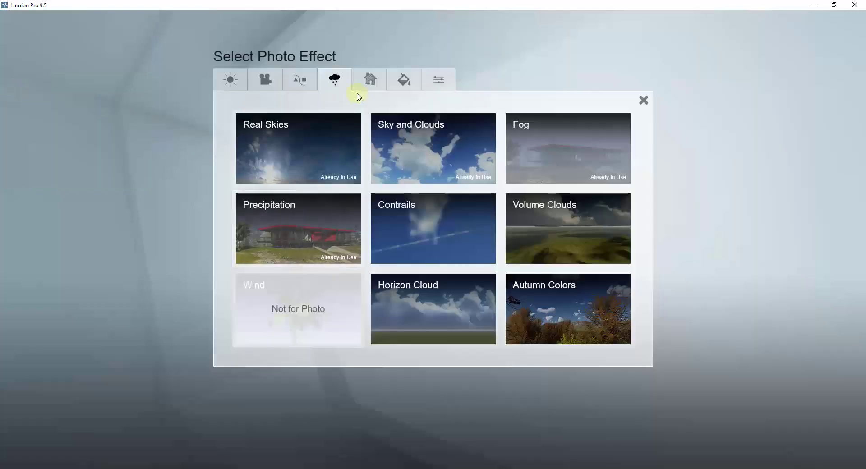
pyautogui.click(575, 300)
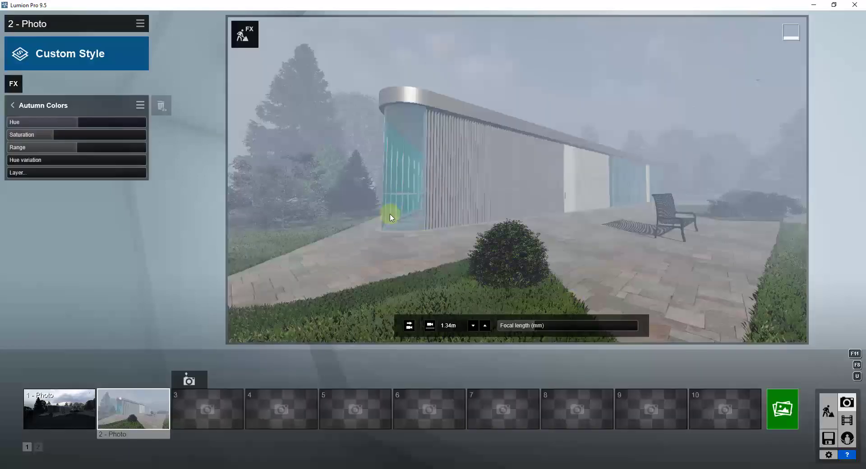
# Move the camera close to the trees beside the glass facade, raise the Autumn Colors hue, and set the saturation to about 1.8.
pyautogui.moveTo(464, 193); pyautogui.dragTo(483, 194, button='right')
pyautogui.press('w')
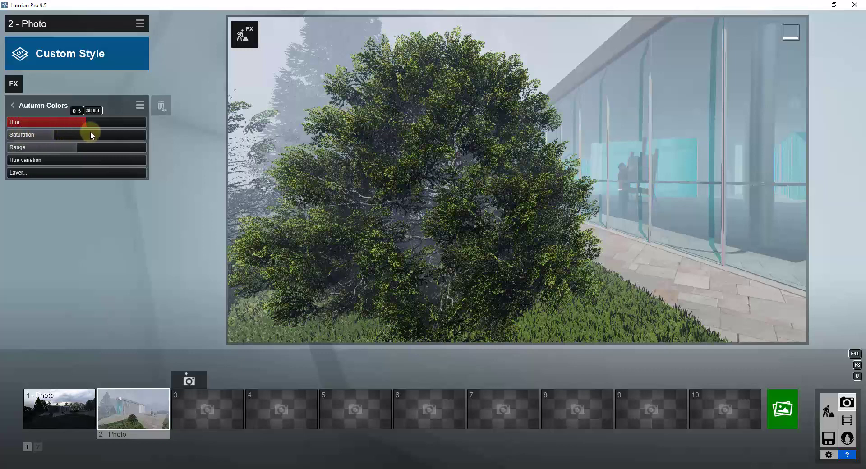
pyautogui.click(70, 138)
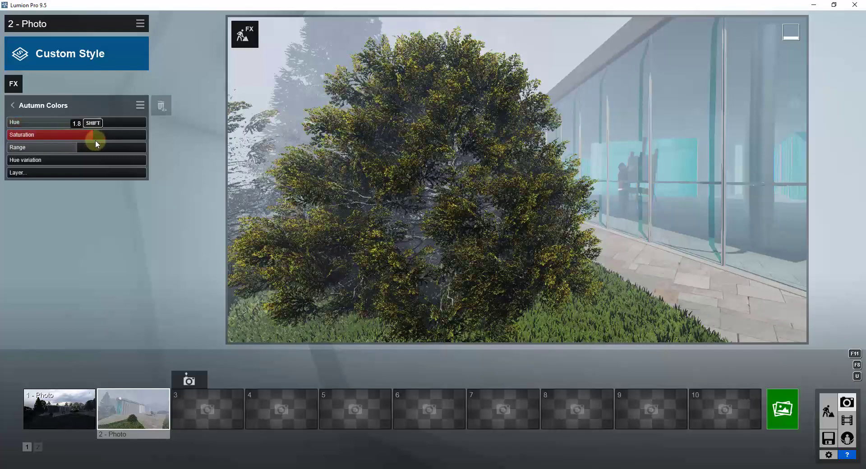
# Raise the camera above the trees, lower the Autumn Colors saturation, and set the hue variation to about two thirds.
pyautogui.moveTo(516, 179)
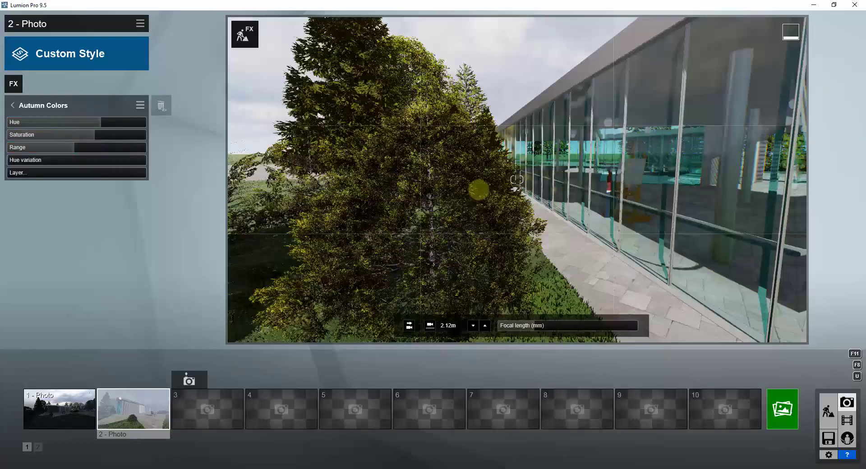
pyautogui.press('q')
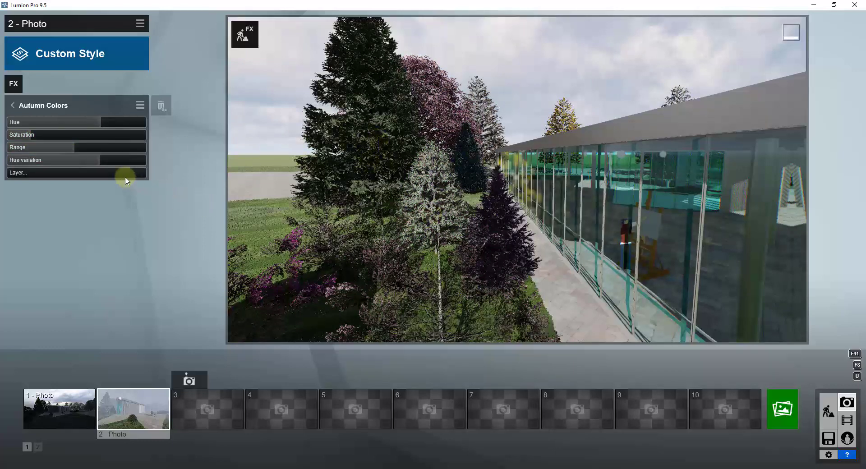
pyautogui.moveTo(80, 164); pyautogui.dragTo(94, 163)
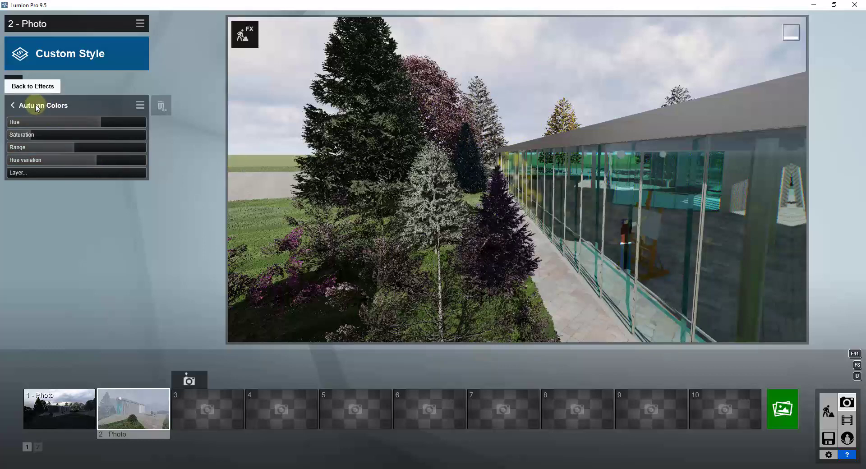
# Restore the second photo's saved camera view and reduce the Autumn Colors hue variation to zero.
pyautogui.click(134, 406)
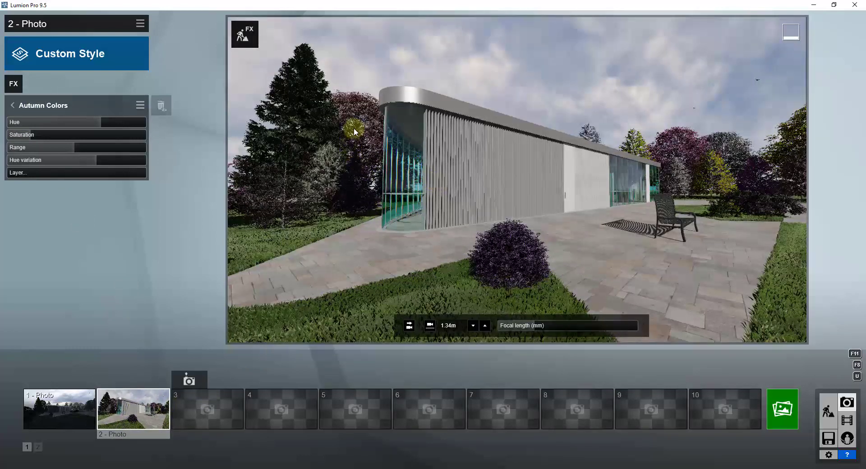
pyautogui.moveTo(81, 163); pyautogui.dragTo(0, 165)
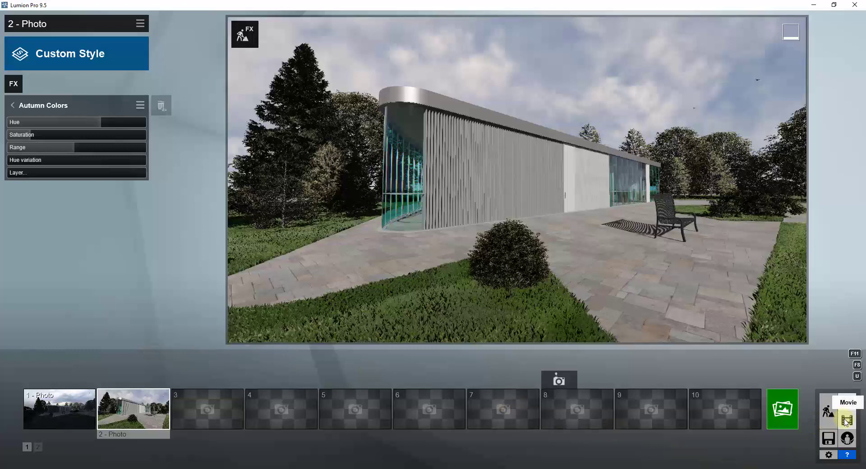
# Look over the weather effects offered for photos and close the selection without adding one.
pyautogui.click(199, 416)
pyautogui.click(13, 84)
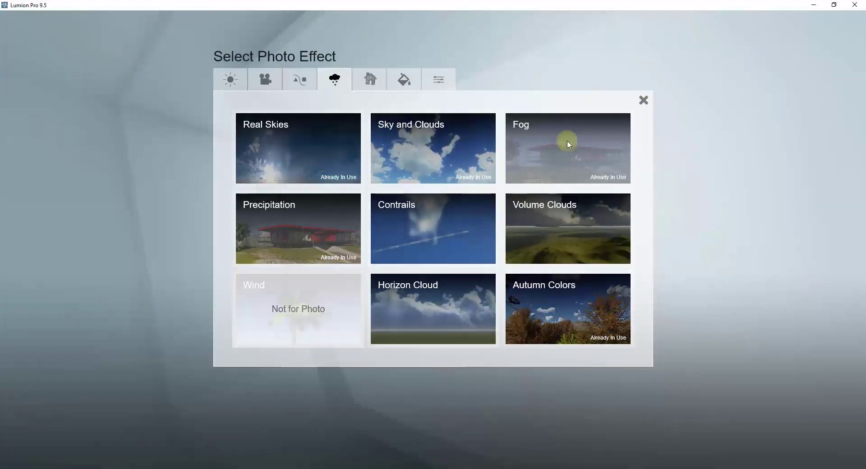
pyautogui.click(643, 101)
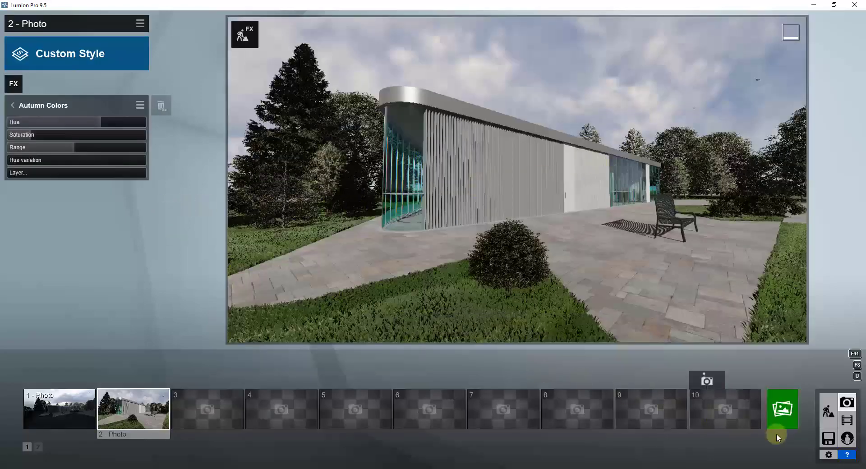
# Switch to Movie mode and delete the existing first clip.
pyautogui.click(848, 420)
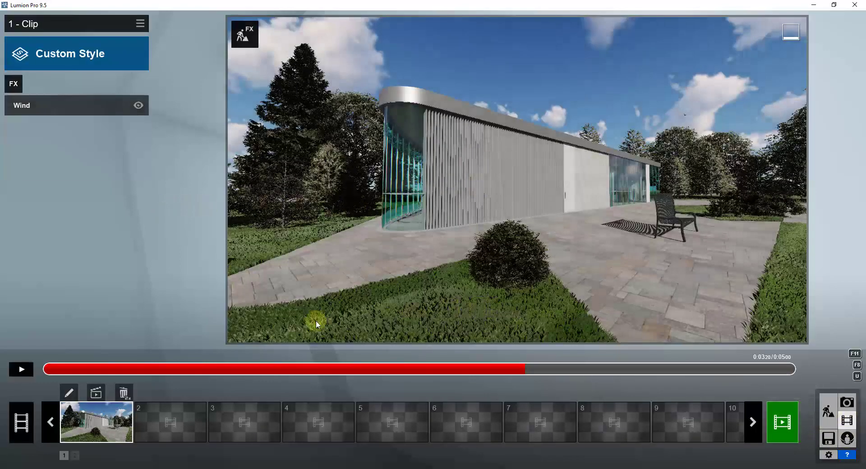
pyautogui.click(123, 392)
pyautogui.moveTo(103, 413)
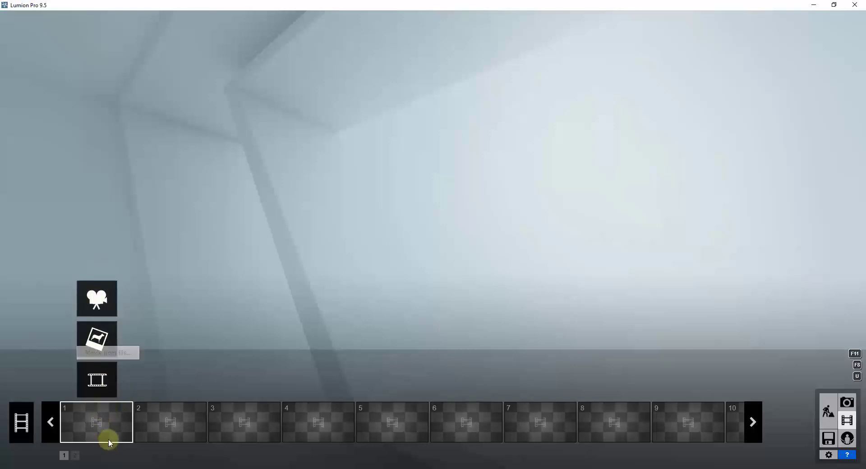
# Record a static 5-second clip in the first slot using two photo keyframes from the same camera view, and save it.
pyautogui.click(106, 306)
pyautogui.click(424, 397)
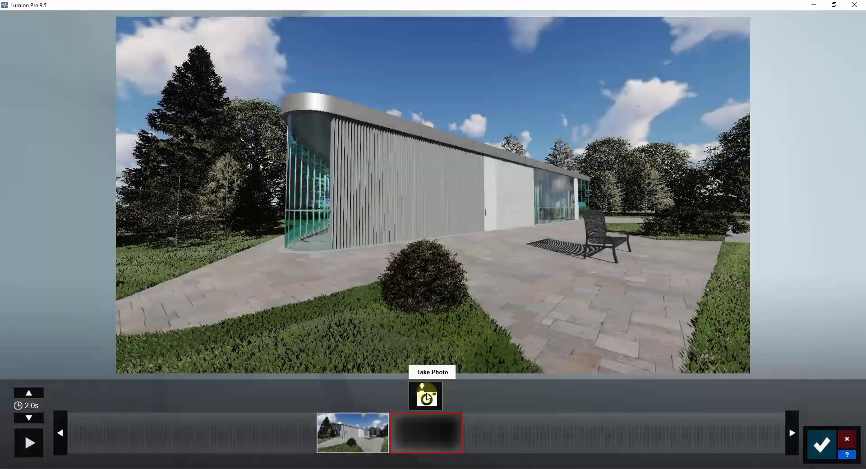
pyautogui.click(424, 397)
pyautogui.click(35, 393)
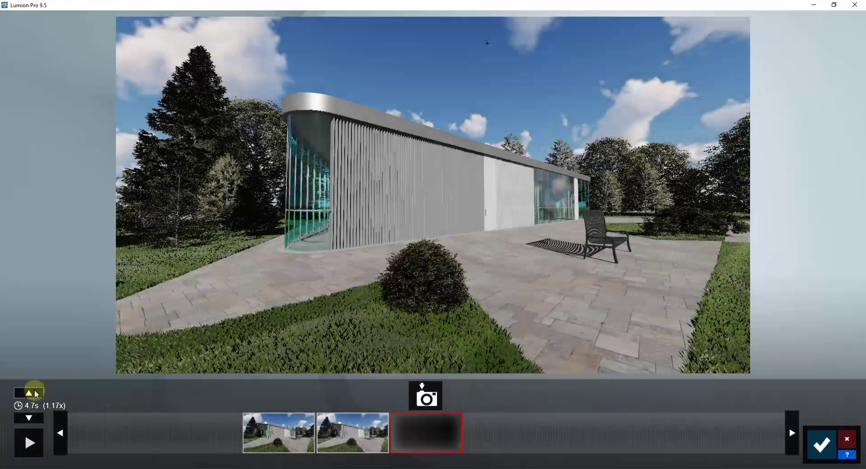
pyautogui.click(35, 393)
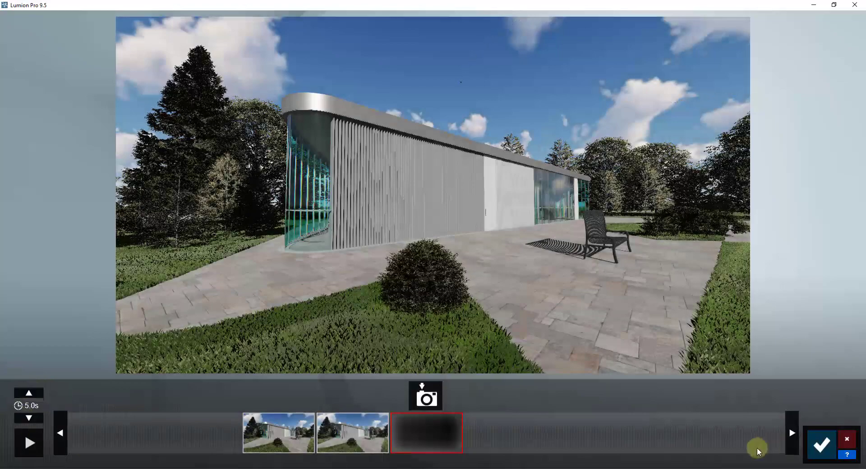
pyautogui.click(821, 446)
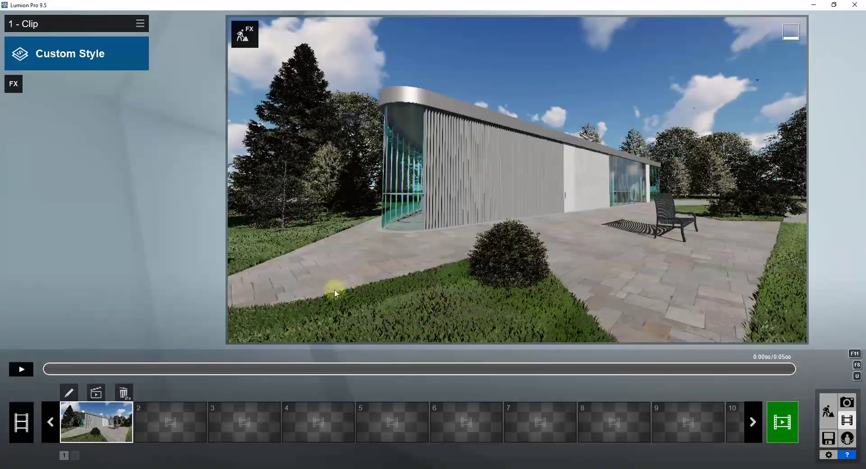
# Add the Wind effect to the clip and compare its playback before and after.
pyautogui.click(26, 370)
pyautogui.moveTo(125, 371); pyautogui.dragTo(44, 371)
pyautogui.click(8, 89)
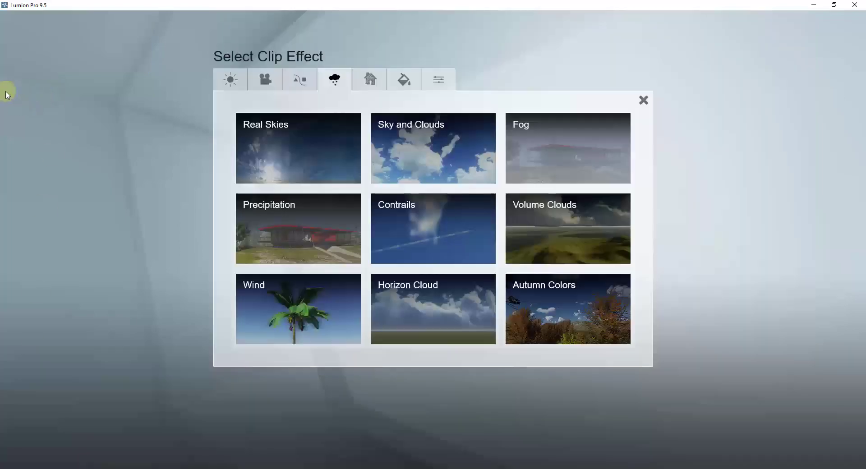
pyautogui.click(288, 303)
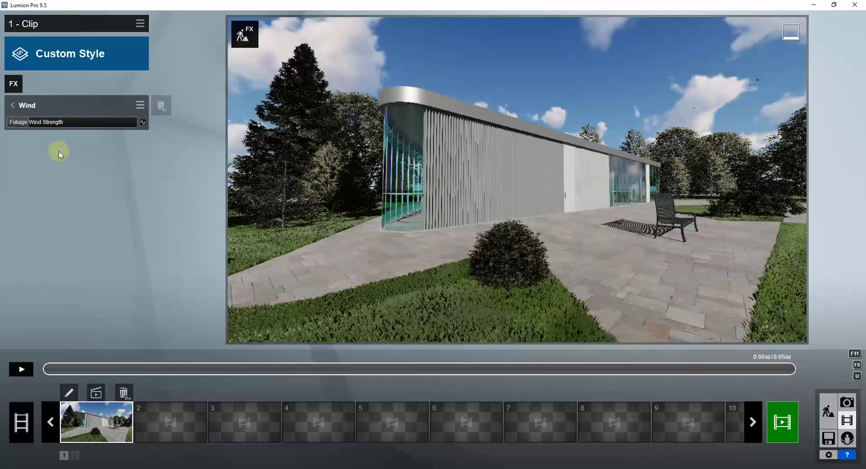
pyautogui.click(25, 370)
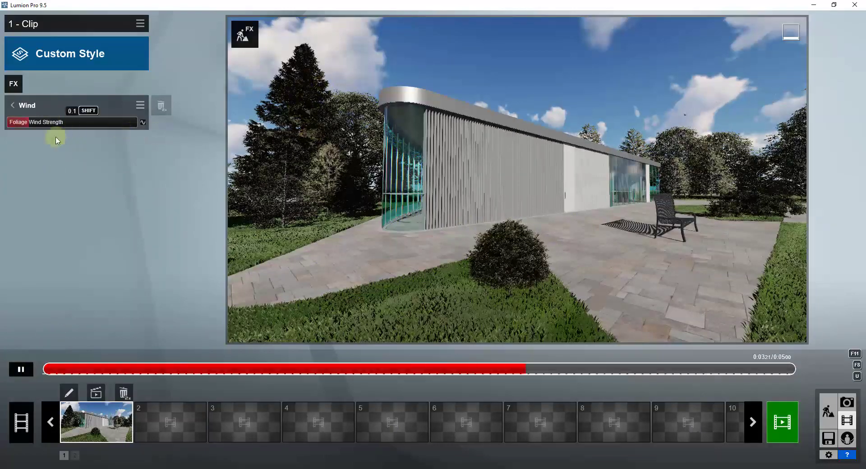
# Raise the Foliage Wind Strength to about four fifths of its range and replay the clip from near its start.
pyautogui.click(30, 370)
pyautogui.moveTo(45, 123); pyautogui.dragTo(109, 125)
pyautogui.click(56, 369)
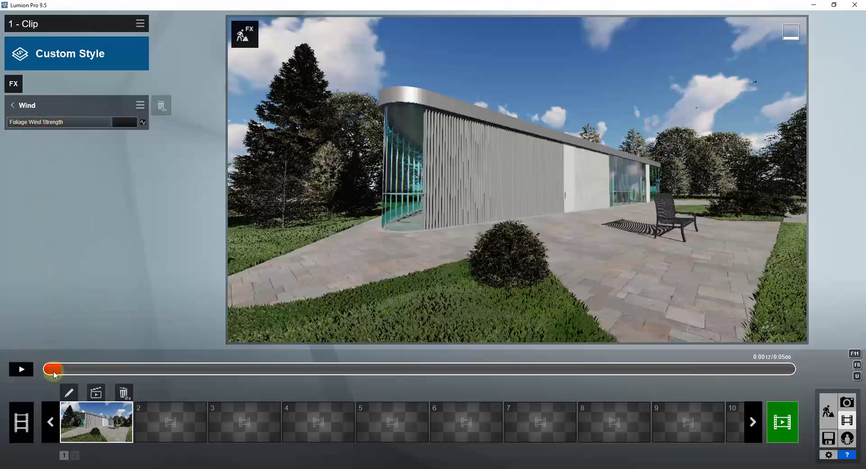
pyautogui.click(22, 371)
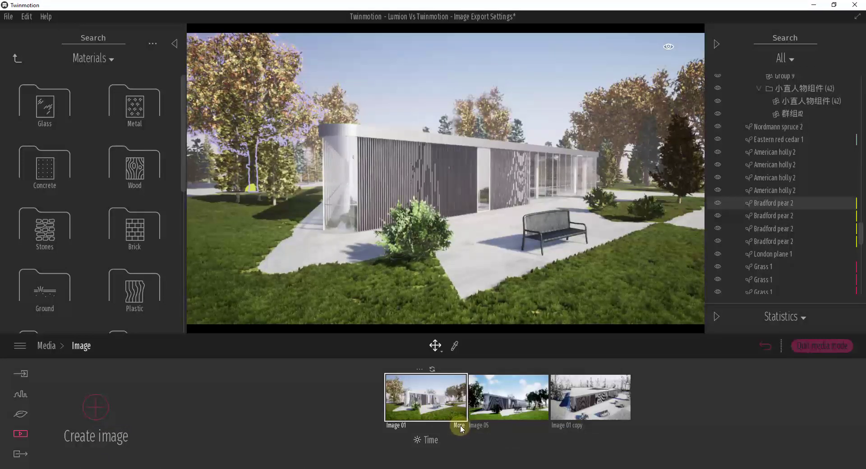
# In Twinmotion, open Image 01's weather effects, change the wind direction to just under half its range, and set the wind speed to 4.15.
pyautogui.click(458, 425)
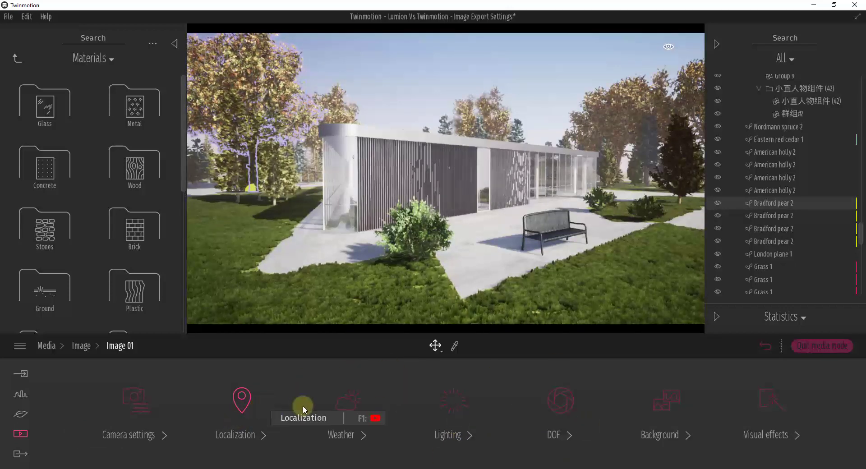
pyautogui.click(361, 408)
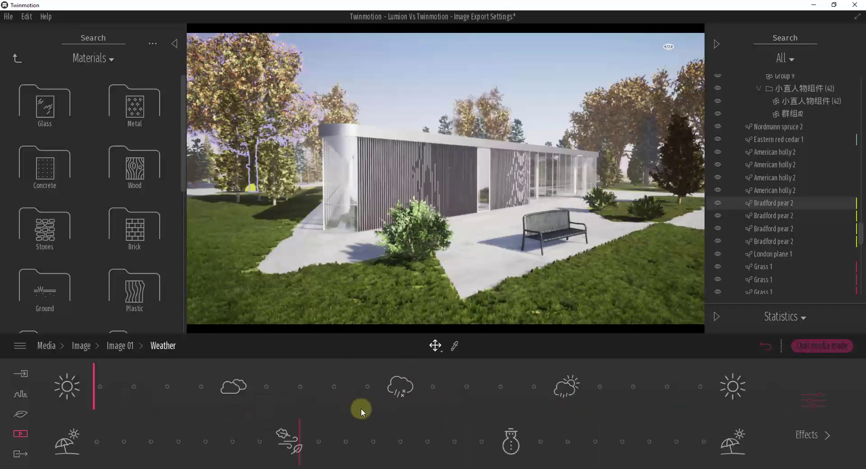
pyautogui.click(794, 412)
pyautogui.moveTo(347, 424); pyautogui.dragTo(352, 367)
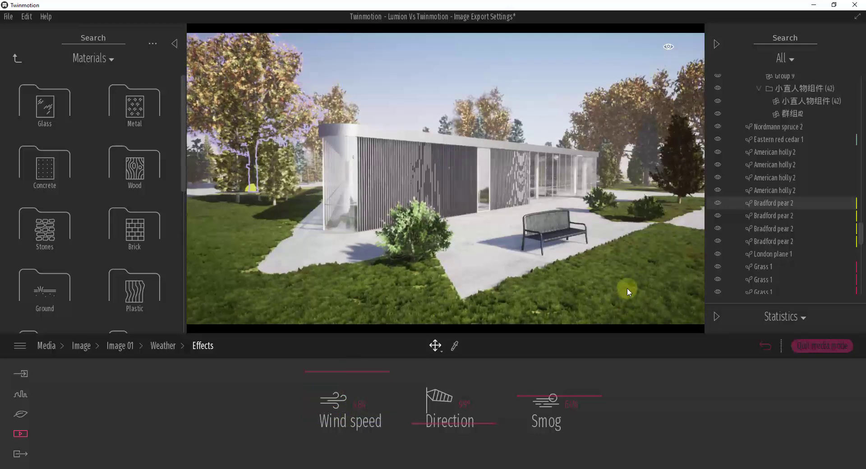
pyautogui.moveTo(441, 413)
pyautogui.mouseDown()
pyautogui.moveTo(446, 374)
pyautogui.moveTo(441, 401)
pyautogui.mouseUp()
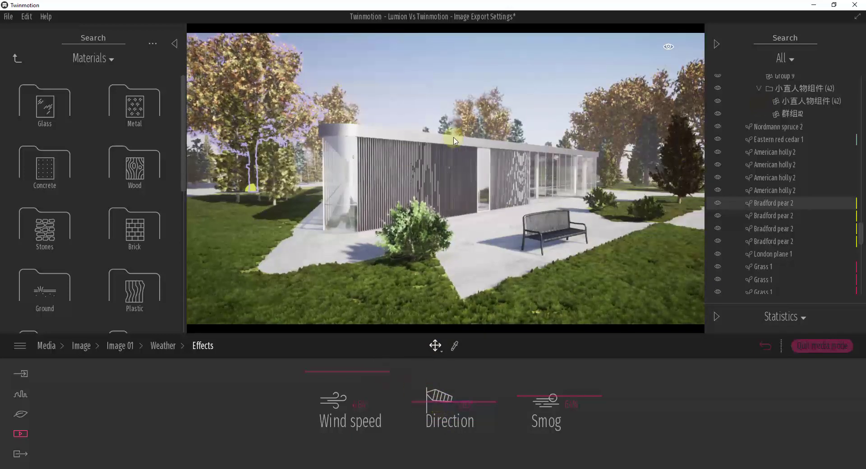
pyautogui.moveTo(351, 371); pyautogui.dragTo(348, 407)
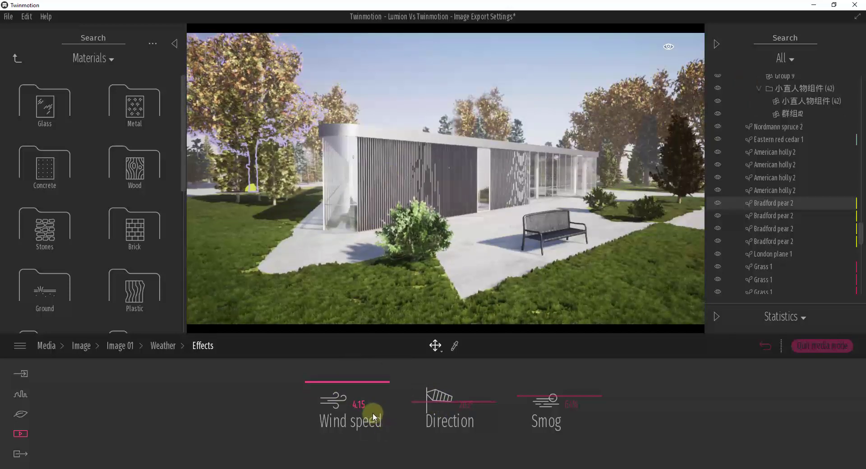